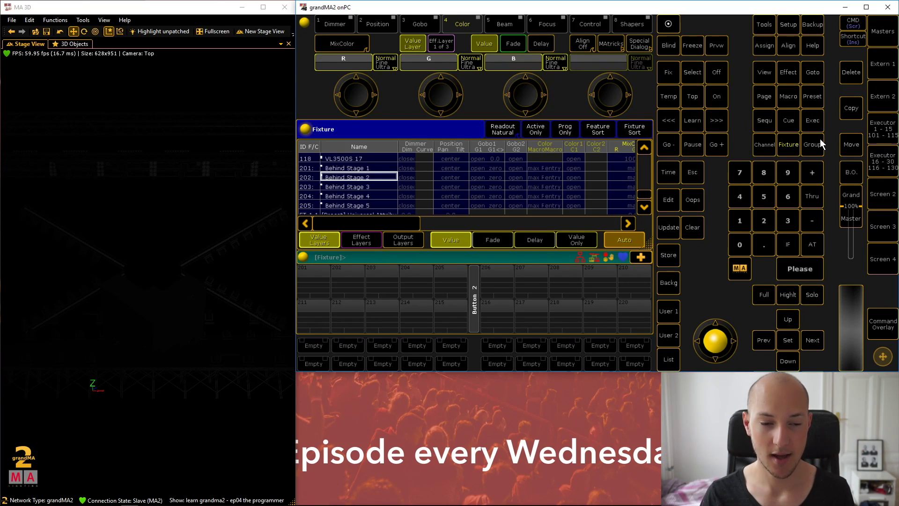
Select fixtures Behind Stage 1 to 5, switch Highlight on to locate them in the stage view, and switch it off again
click(366, 170)
drag(367, 170, 376, 204)
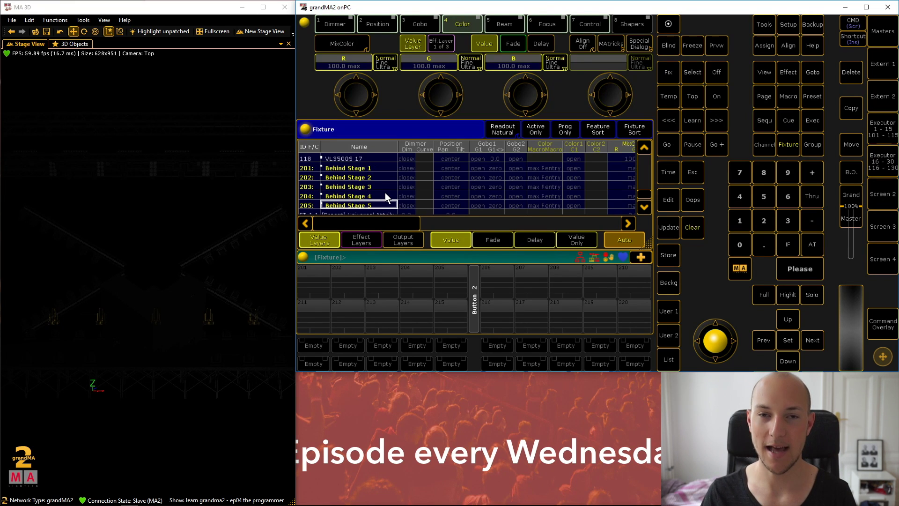
click(785, 299)
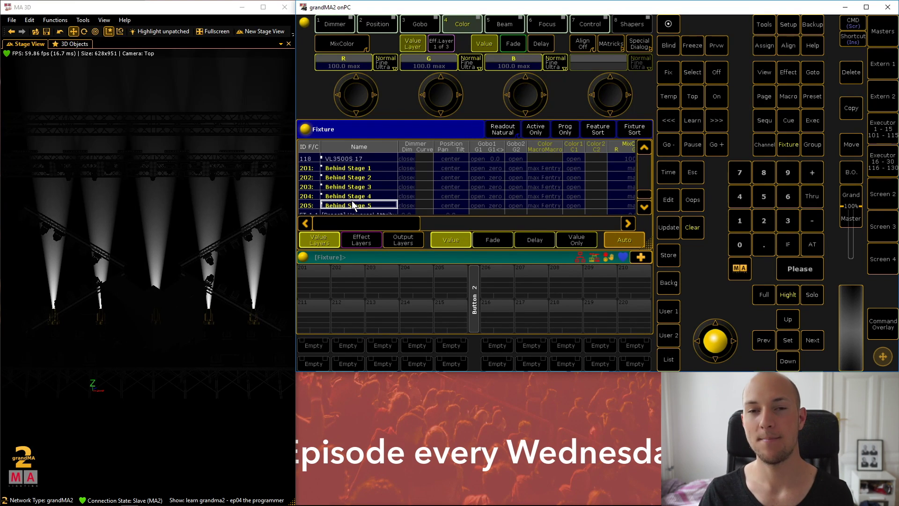
click(140, 247)
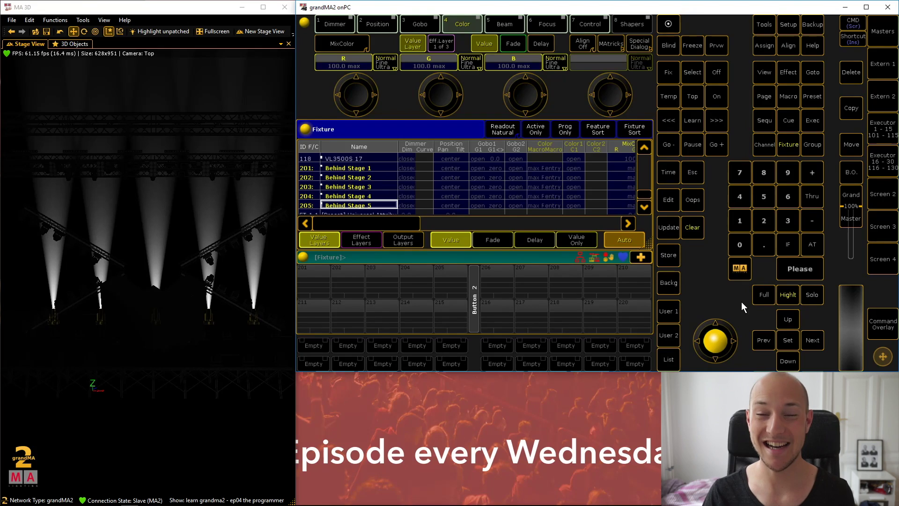
click(790, 297)
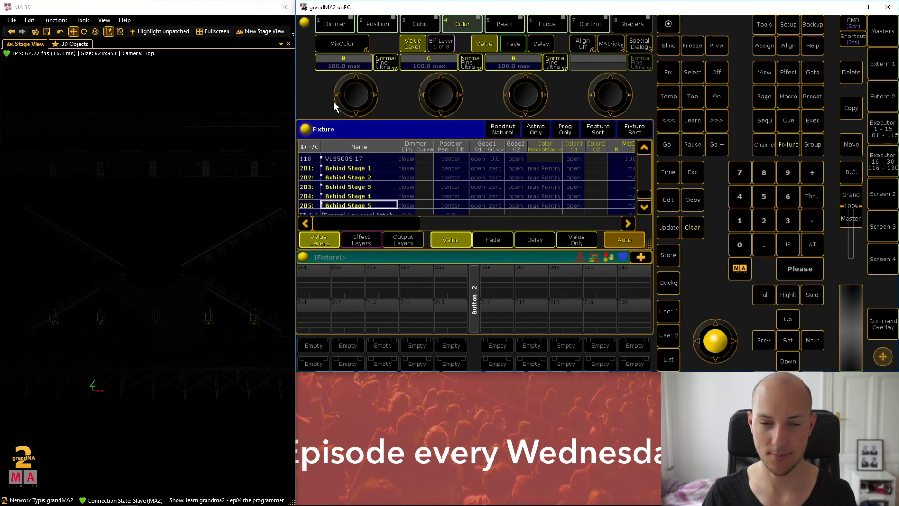
click(355, 165)
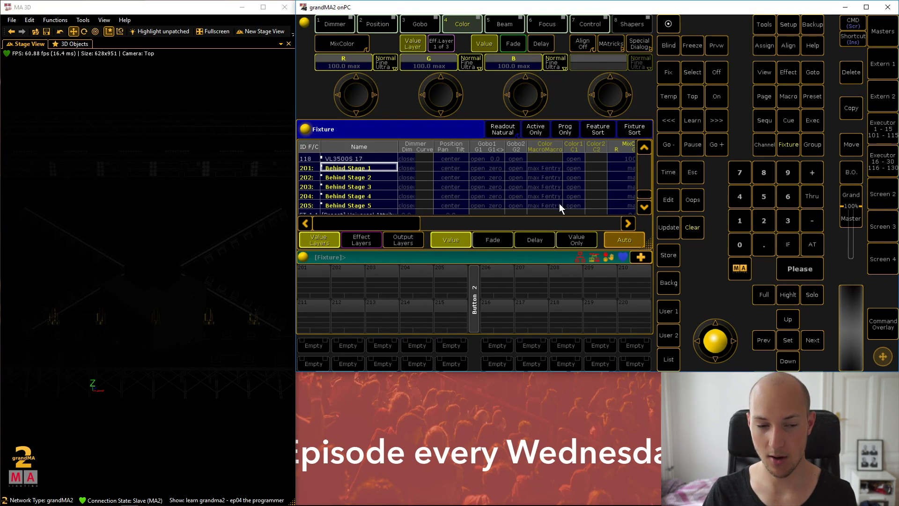
click(359, 176)
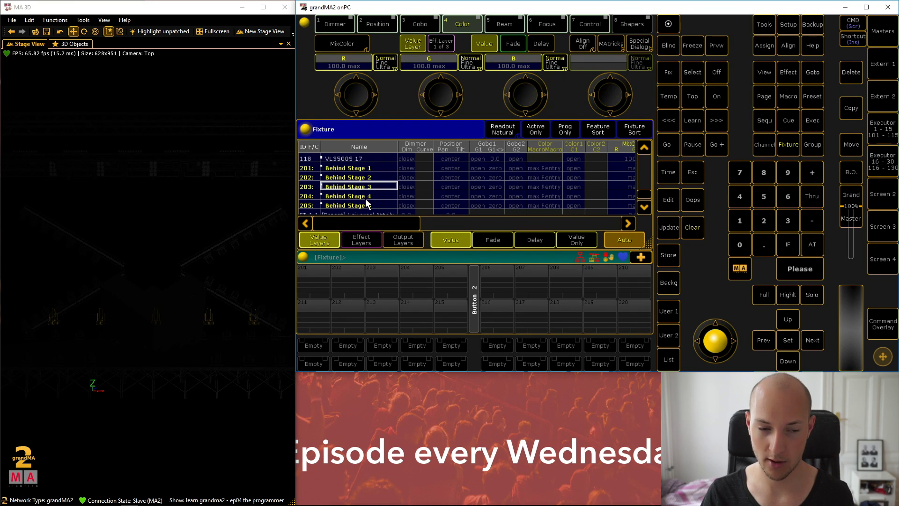
click(364, 196)
click(358, 168)
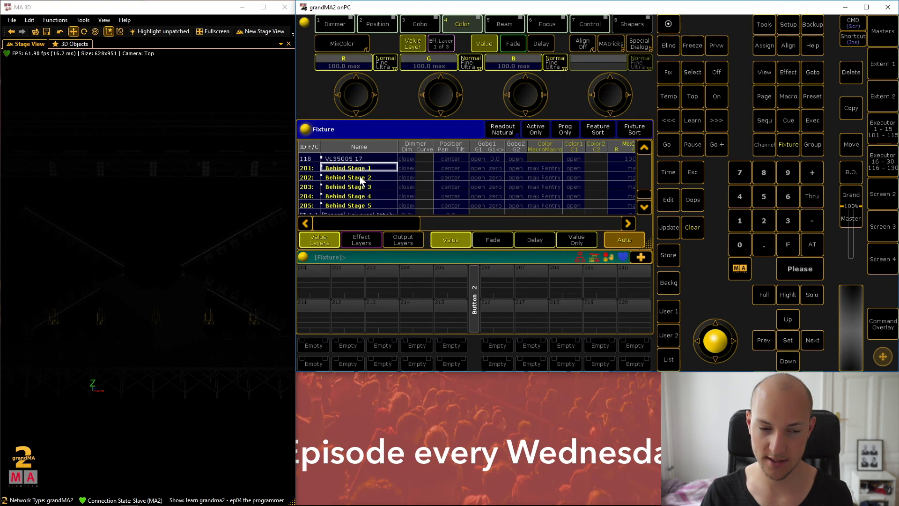
click(360, 178)
click(361, 187)
click(360, 206)
click(358, 178)
click(359, 187)
click(360, 200)
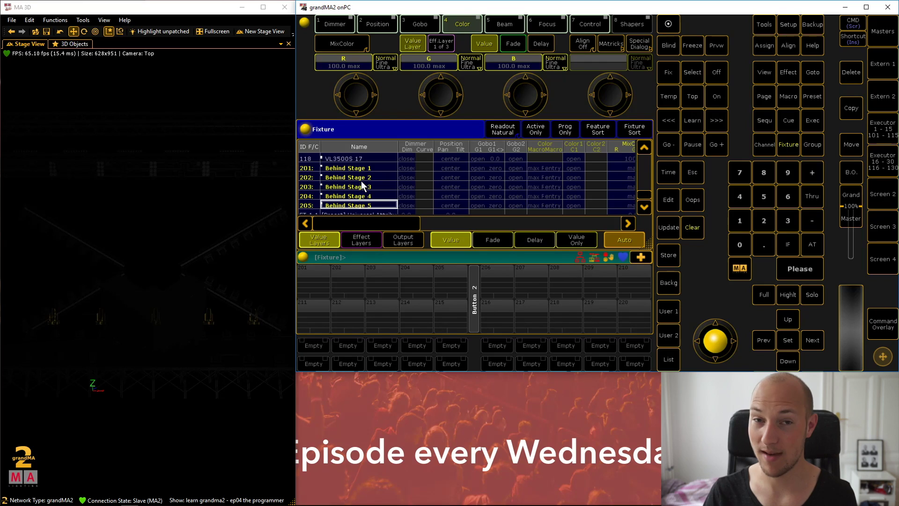
Clear the fixture selection, select only Behind Stage 1, and clear that selection too
click(695, 232)
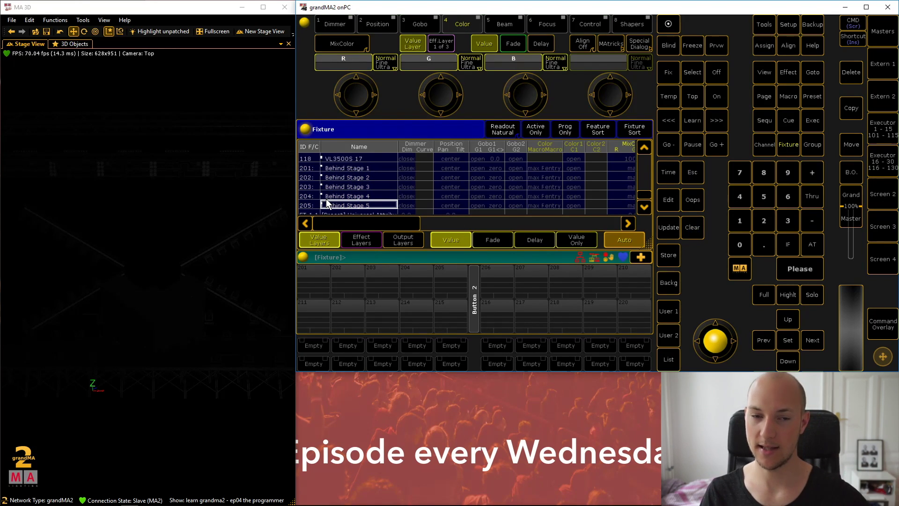
click(354, 169)
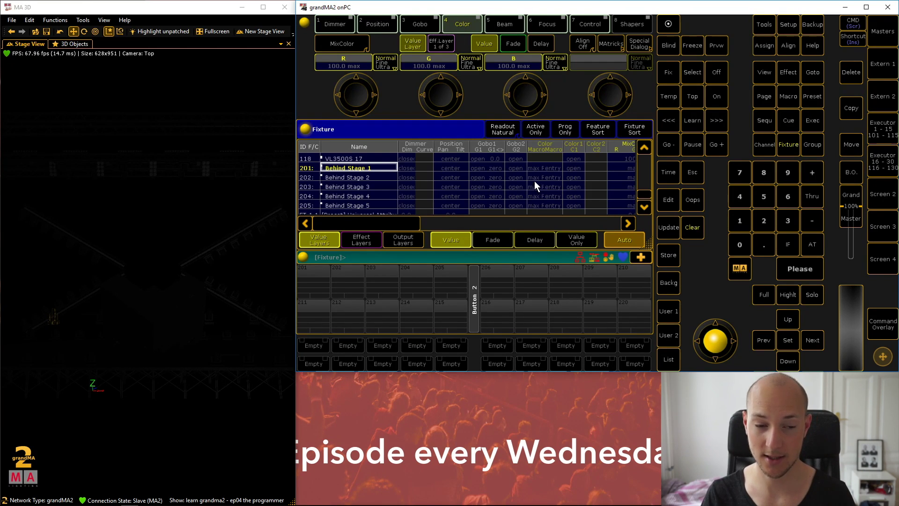
click(689, 227)
Select SunAct10 fixture 60.10 in the fixture sheet and clear the selection again
scroll(644, 188, up, 5)
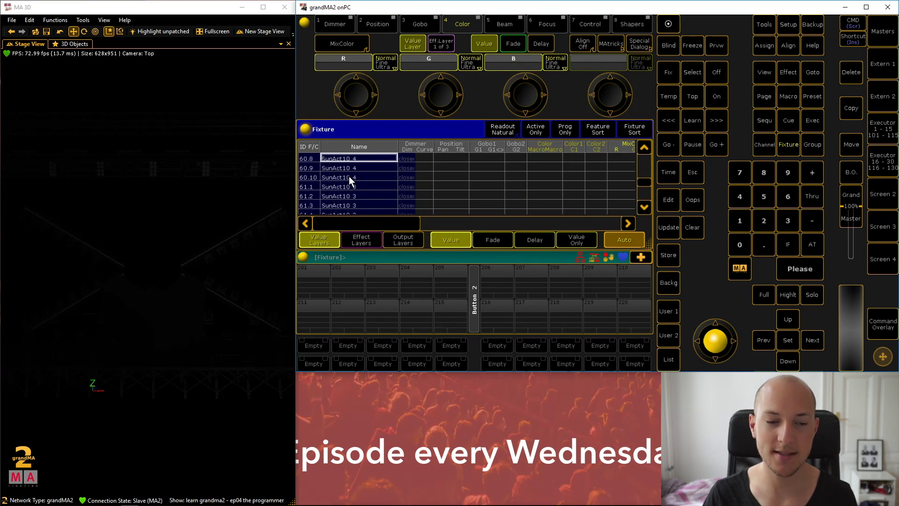
click(349, 177)
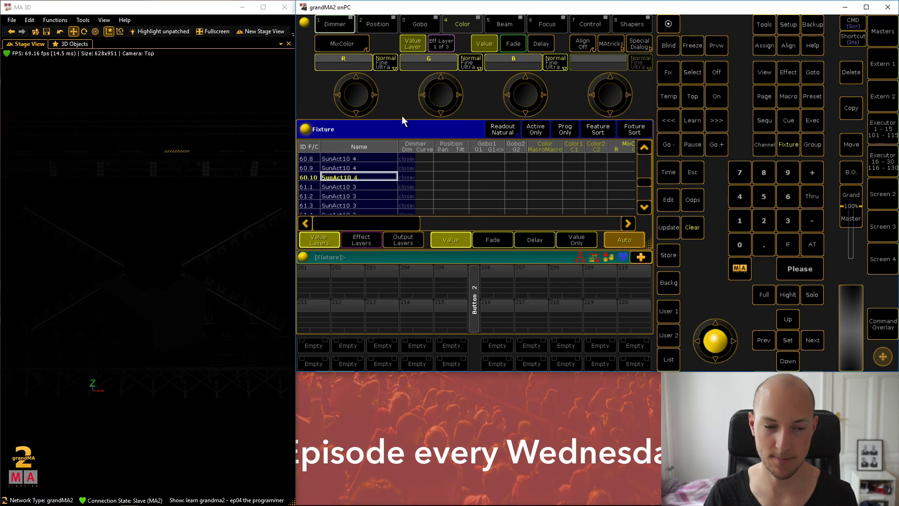
click(690, 230)
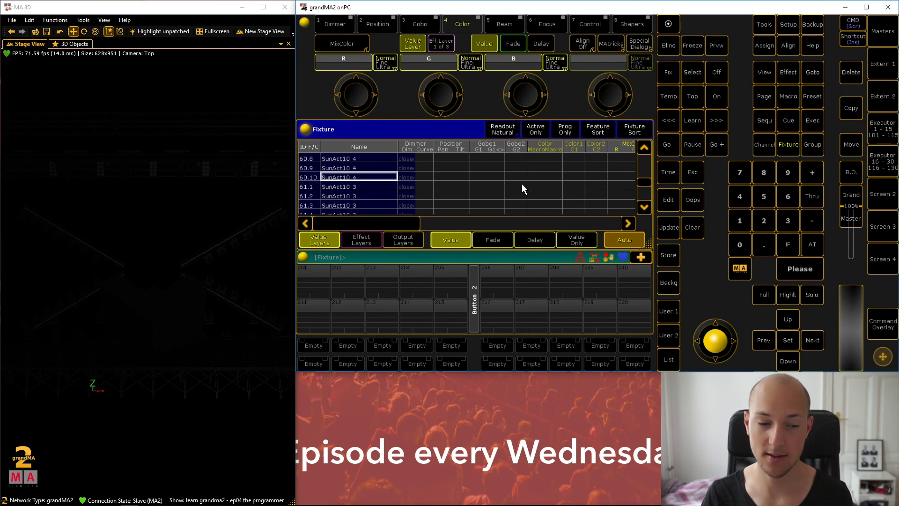
Select fixture 201 Behind Stage 1 and set its dimmer value to 100
scroll(521, 177, down, 5)
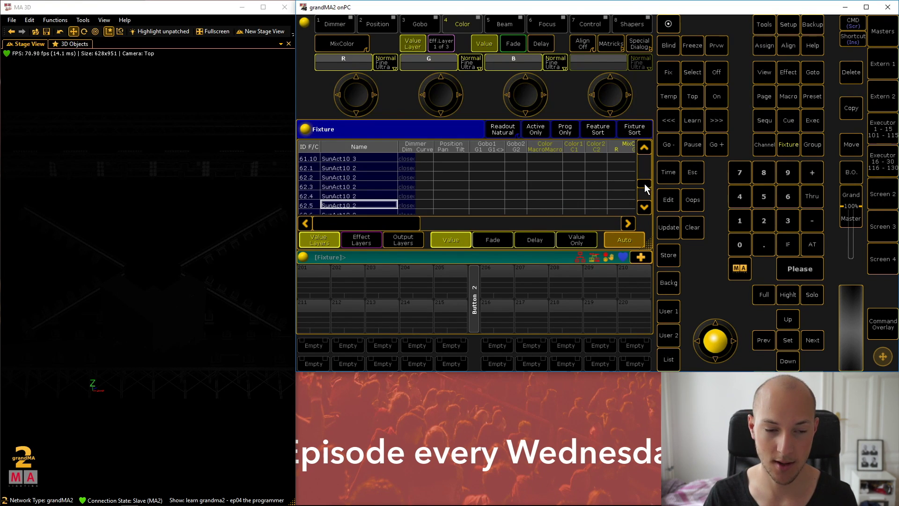
scroll(644, 183, down, 6)
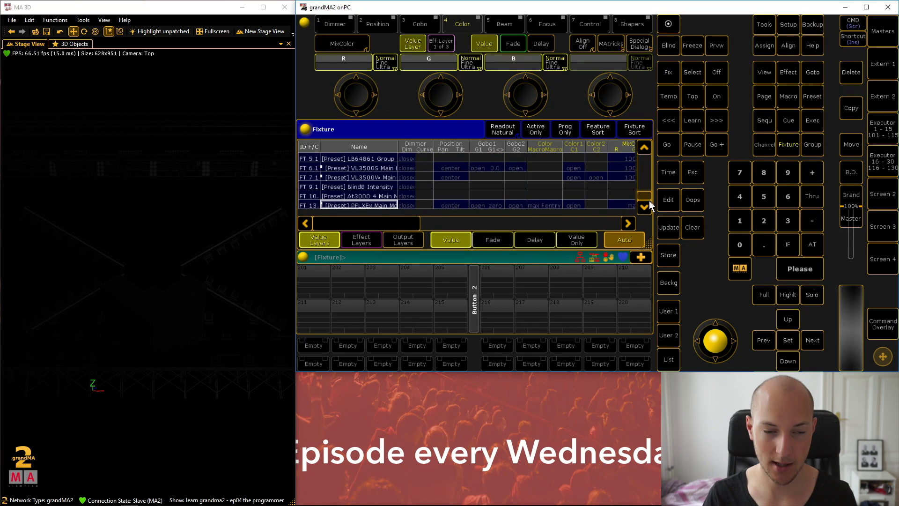
scroll(646, 147, up, 5)
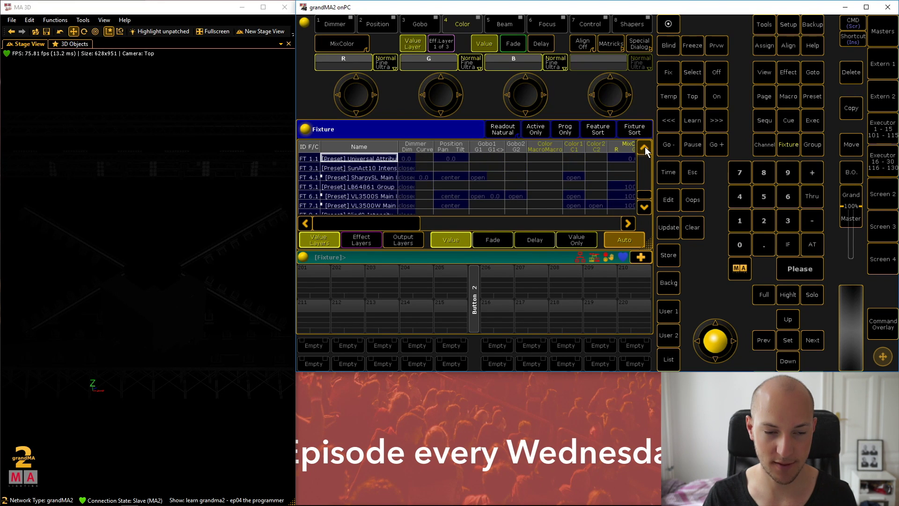
click(366, 168)
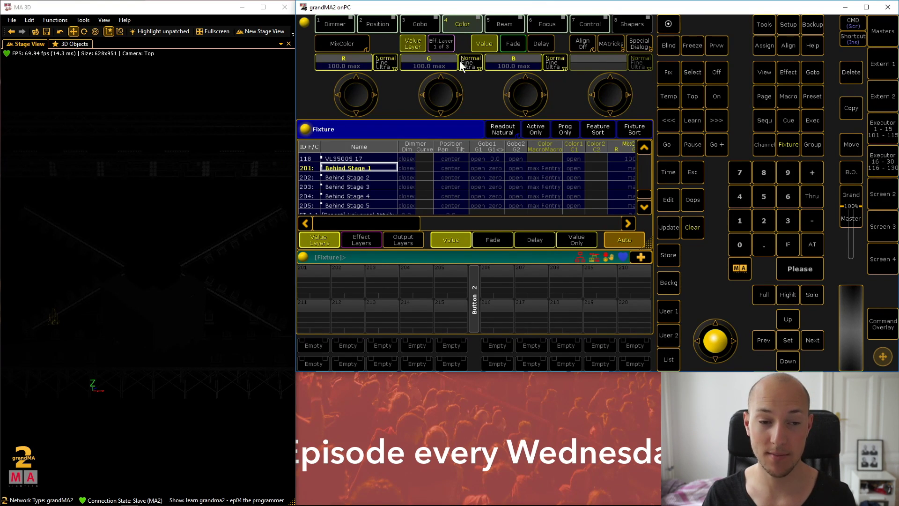
click(349, 24)
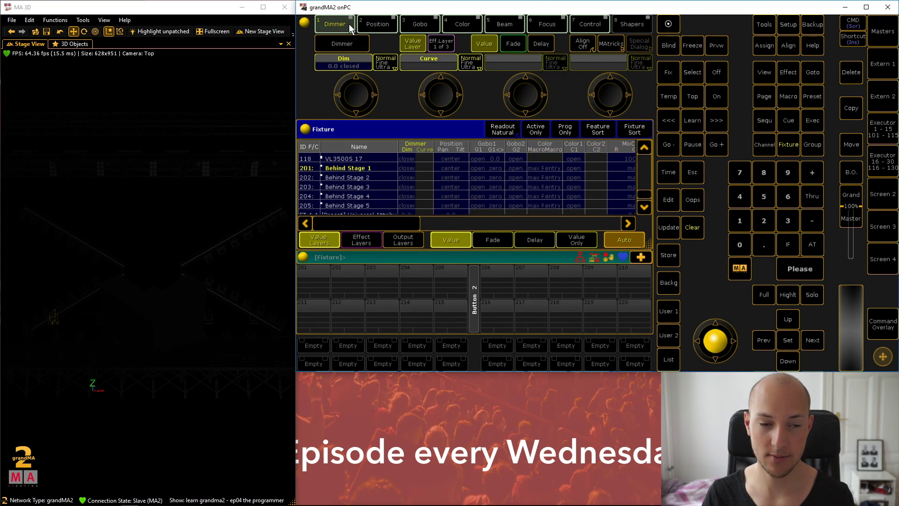
click(348, 67)
click(318, 225)
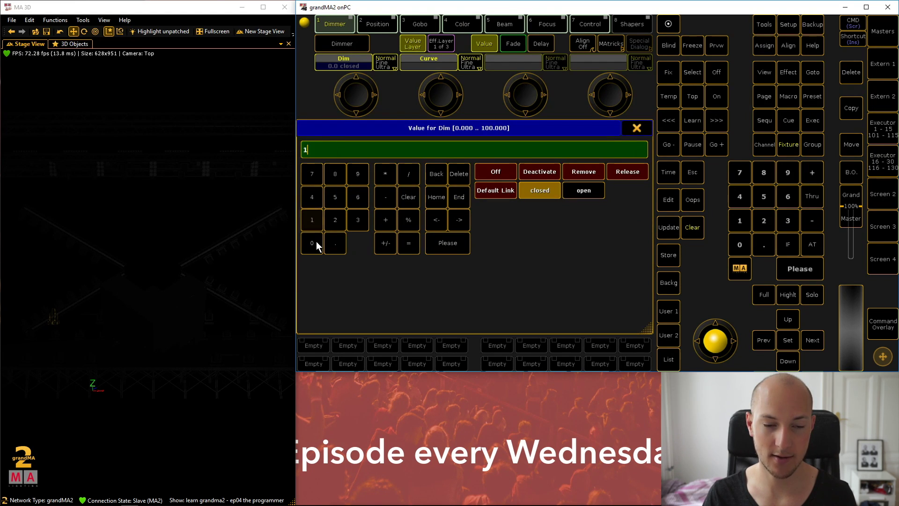
click(315, 243)
click(316, 243)
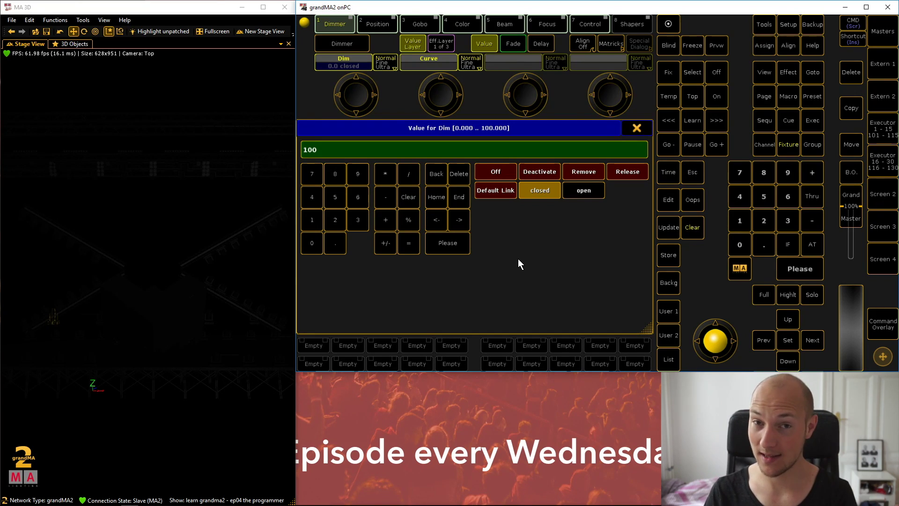
click(460, 242)
click(74, 229)
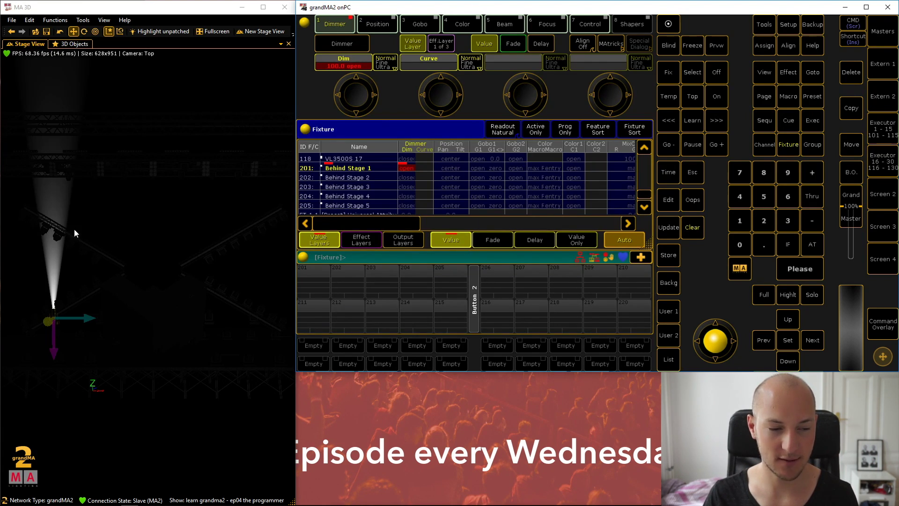
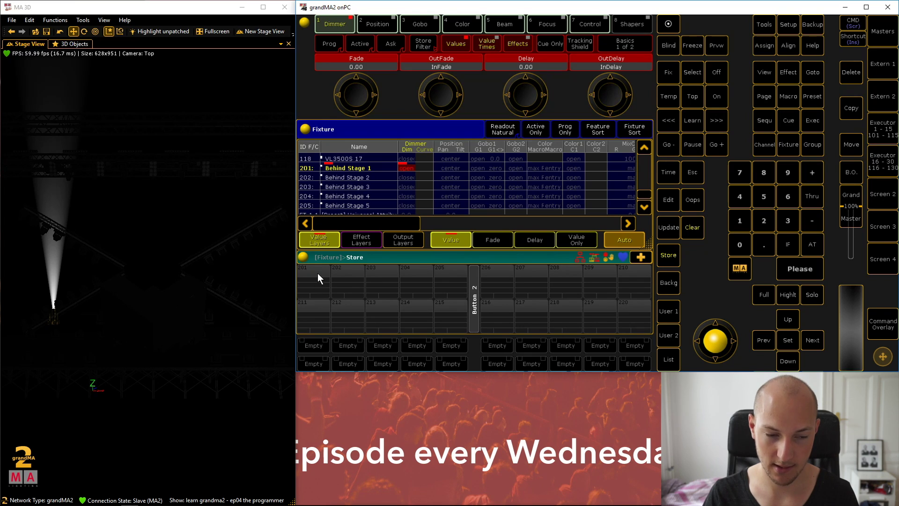
Store the Behind Stage 1 dimmer value on the empty executor 201 and clear the programmer
click(317, 277)
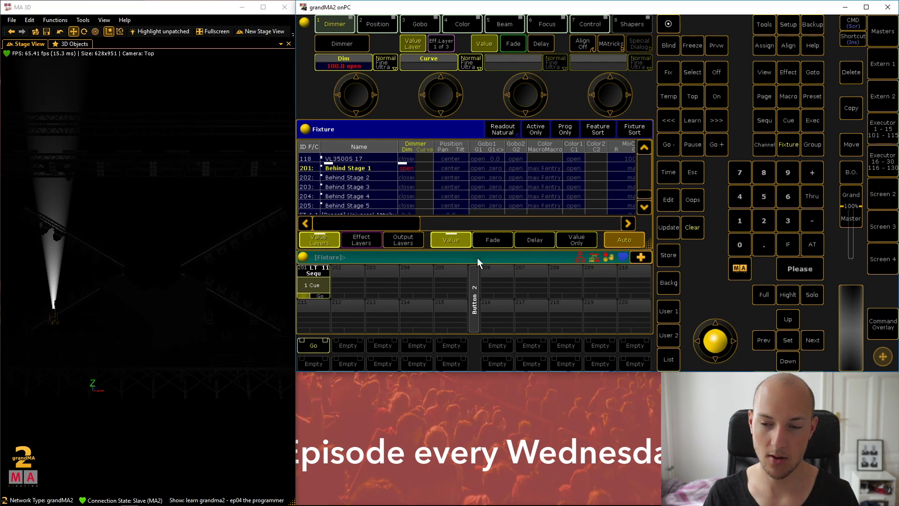
click(882, 130)
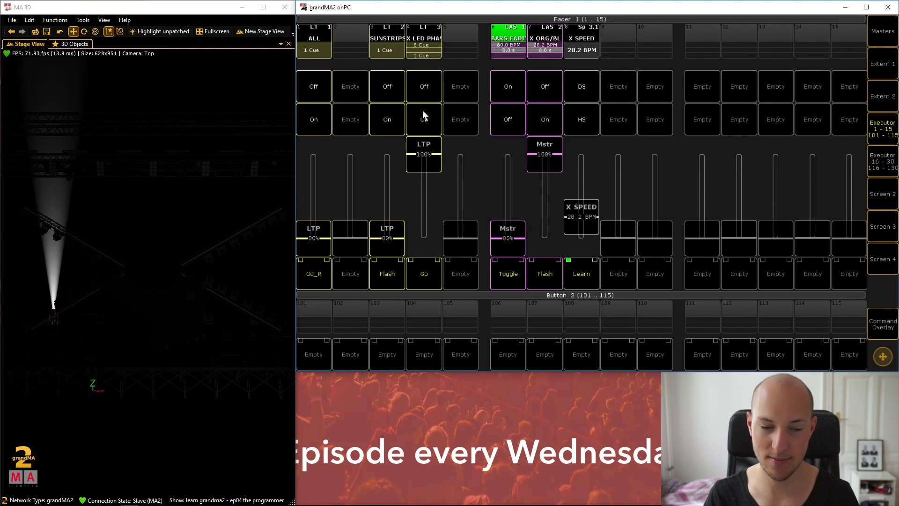
click(890, 131)
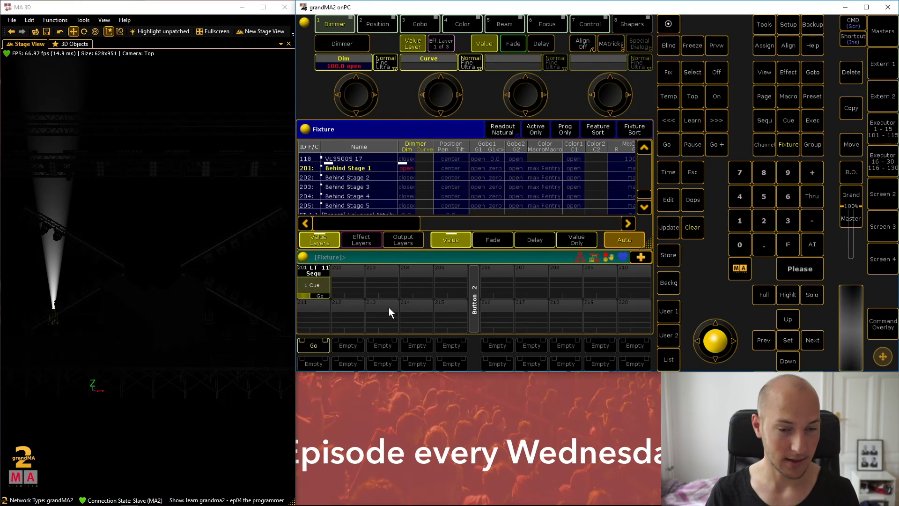
click(691, 233)
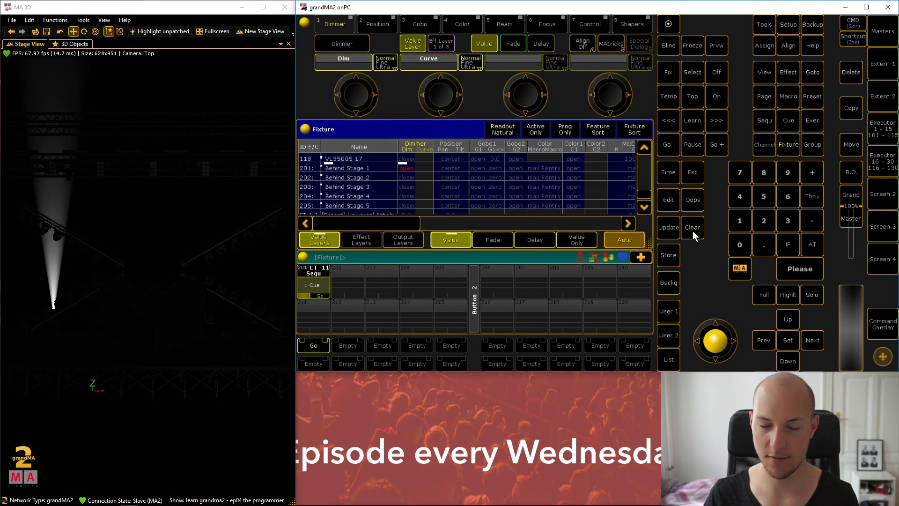
click(693, 232)
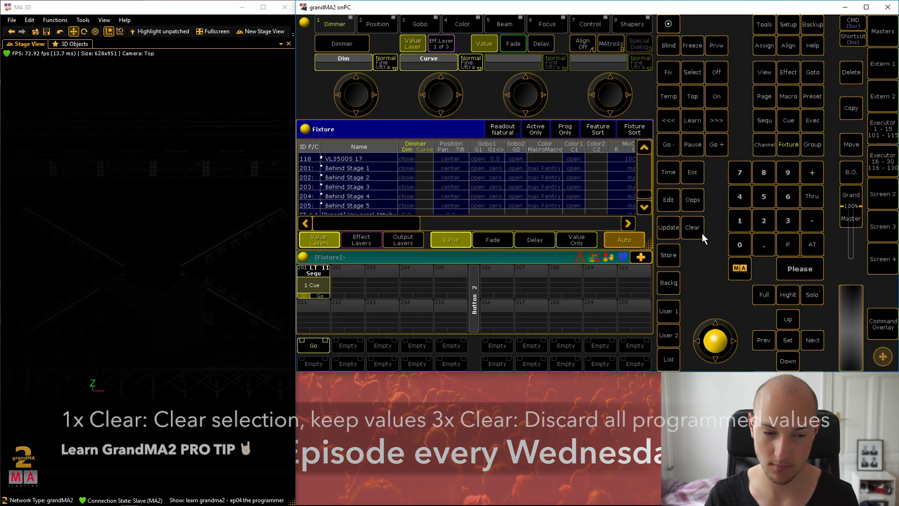
Select fixture 202 Behind Stage 2 and set its dimmer value to 100
click(359, 177)
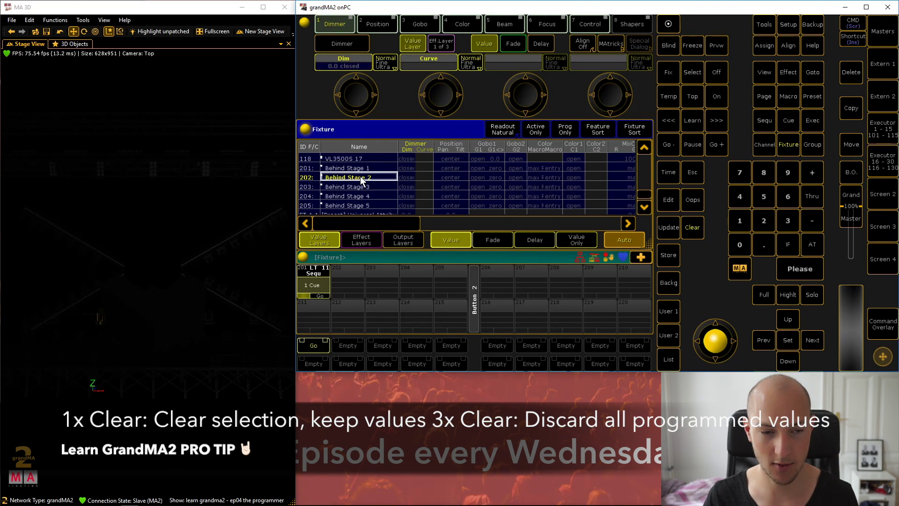
click(338, 64)
click(313, 230)
click(314, 237)
click(313, 237)
click(451, 244)
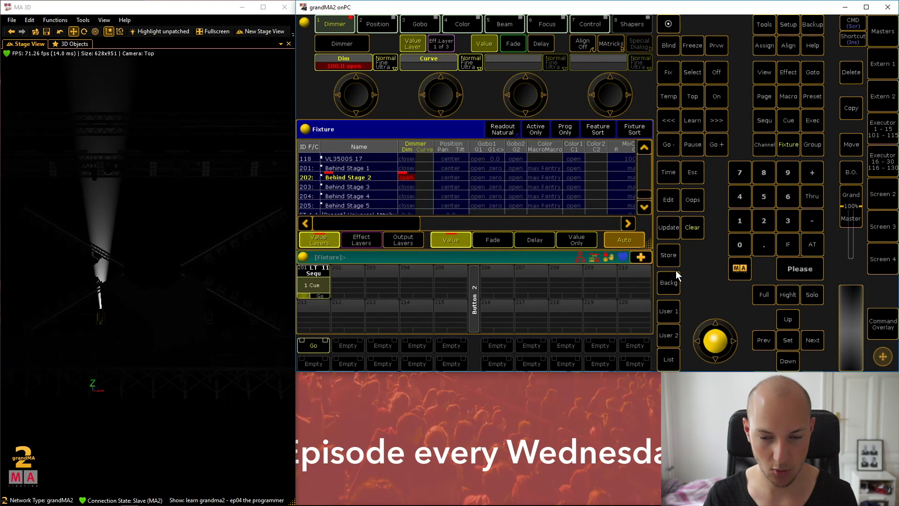
Store the Behind Stage 2 value on executor 201 with the Create Second Cue method and clear the programmer
click(670, 256)
click(316, 280)
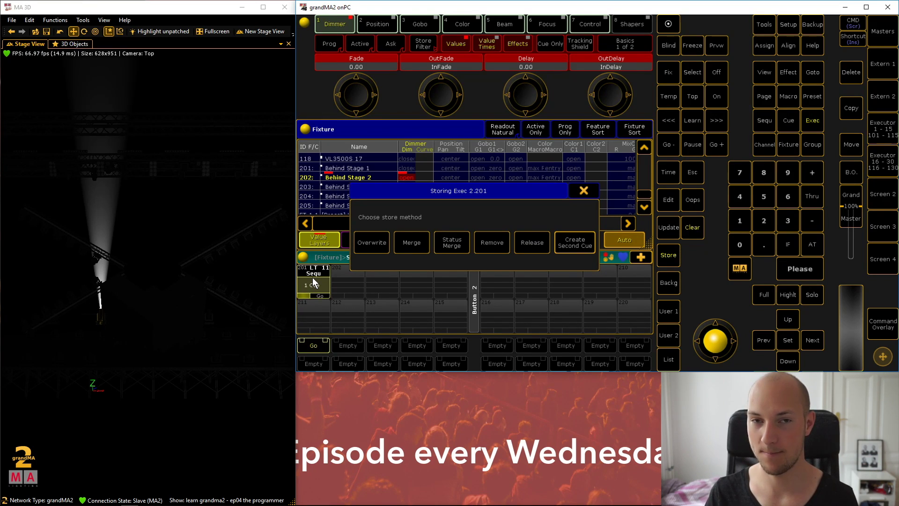
click(573, 248)
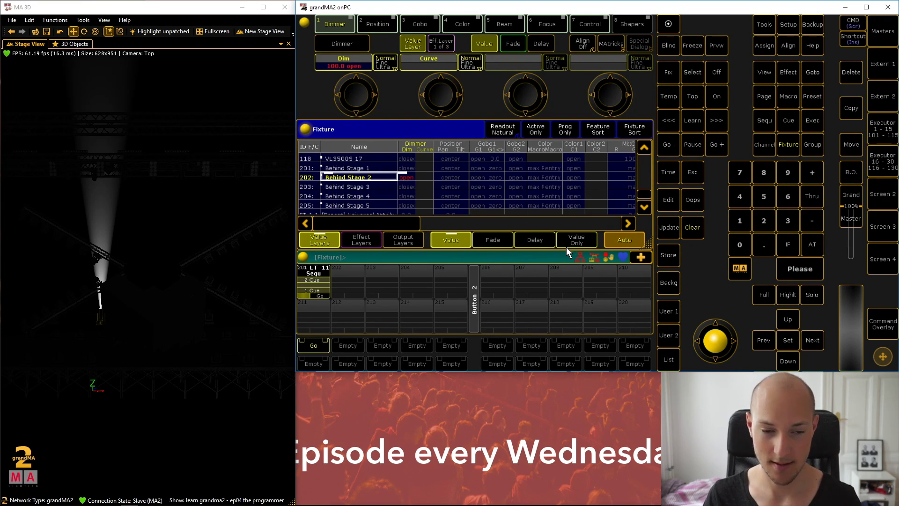
click(696, 231)
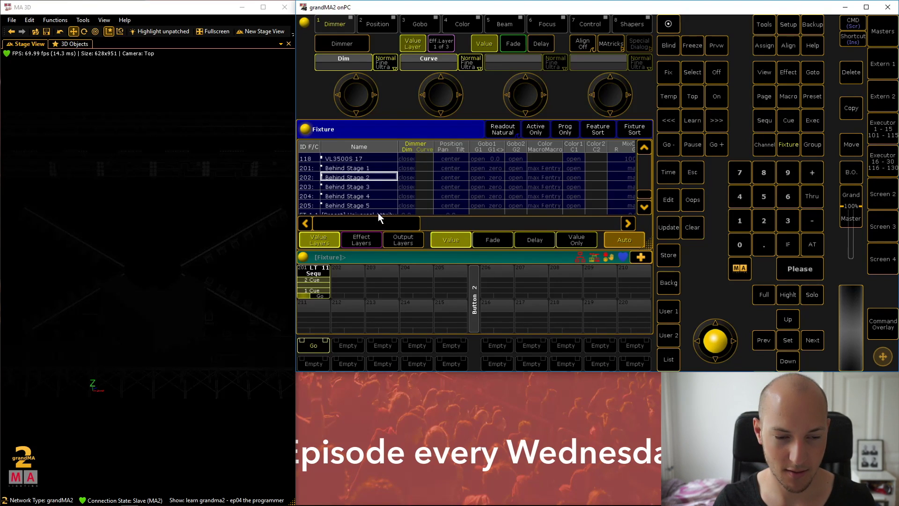
Set the dimmer of fixture 203 Behind Stage 3 to 100 and store it as the third cue on executor 201
click(367, 186)
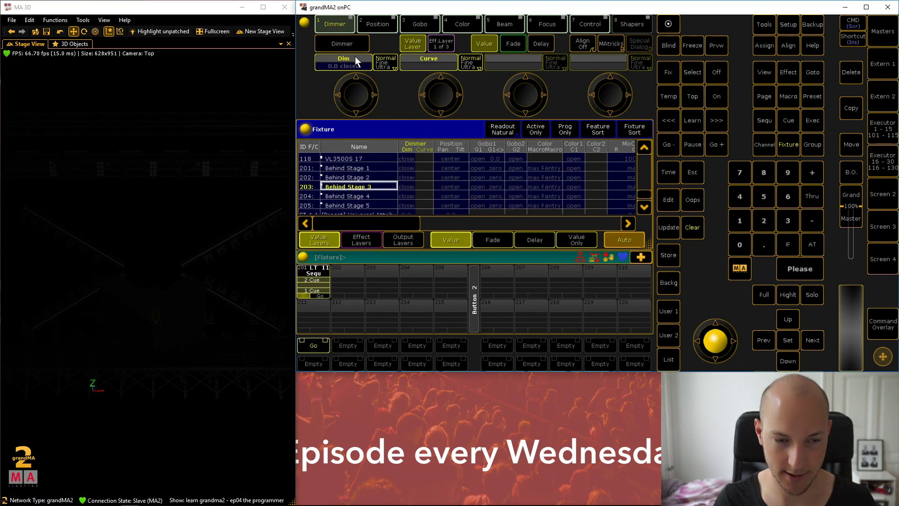
click(345, 68)
click(311, 217)
click(306, 241)
click(306, 242)
click(442, 246)
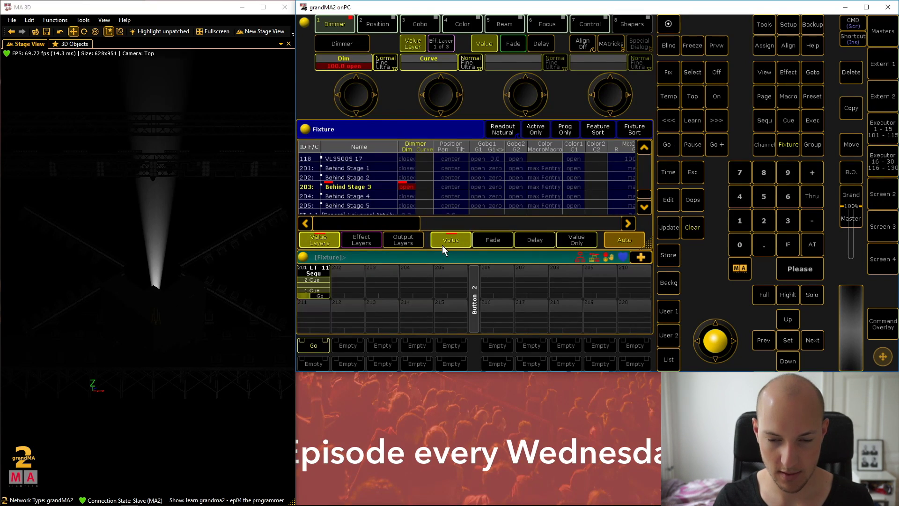
click(668, 255)
click(322, 279)
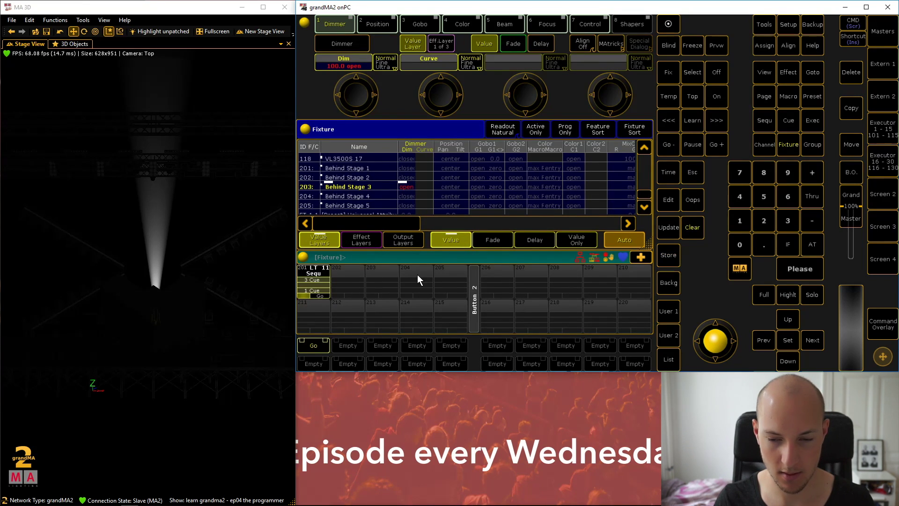
Clear the programmer and set the dimmer of fixture 204 Behind Stage 4 to 100
click(698, 227)
click(698, 227)
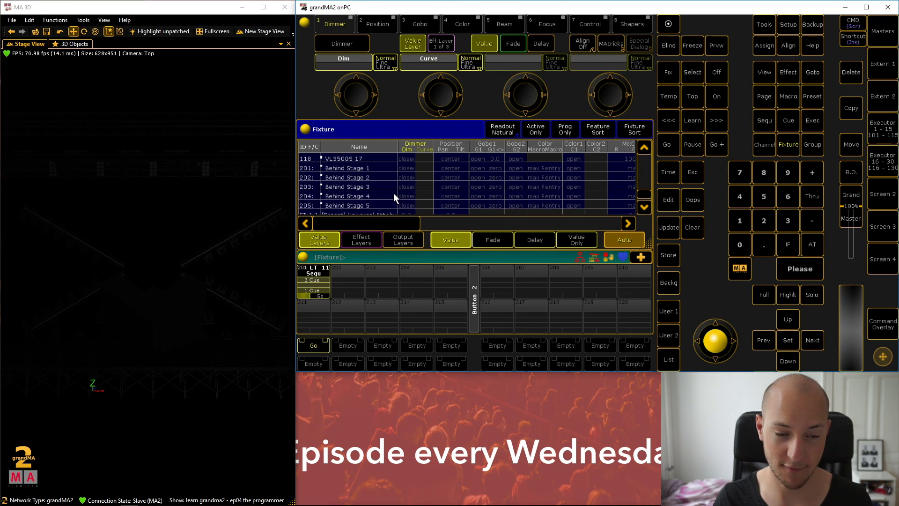
click(363, 196)
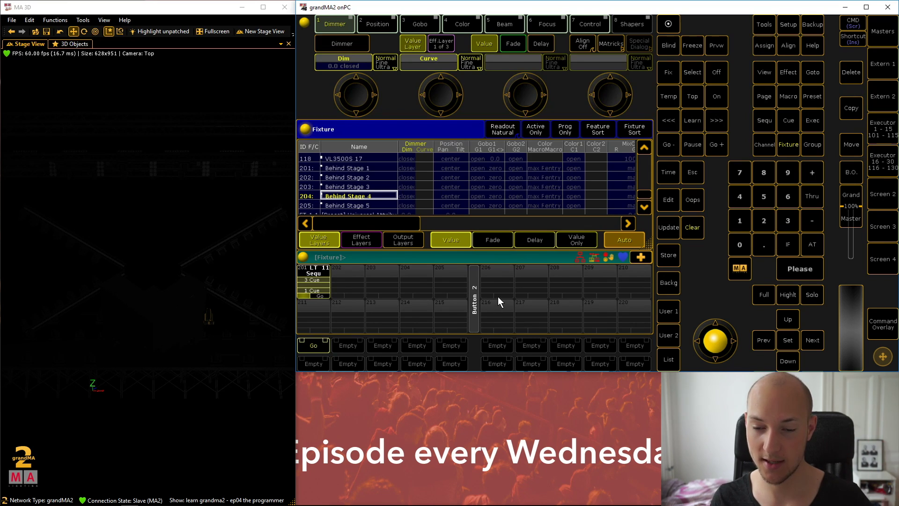
click(817, 243)
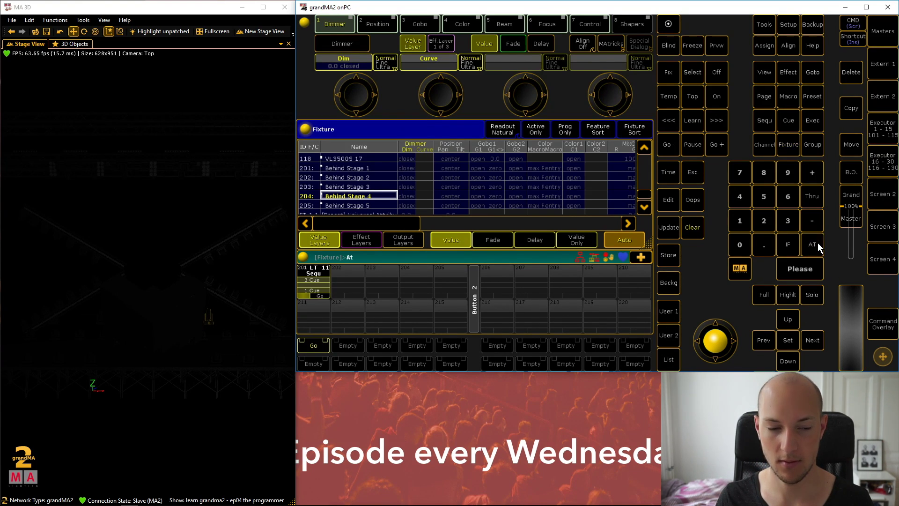
key(Return)
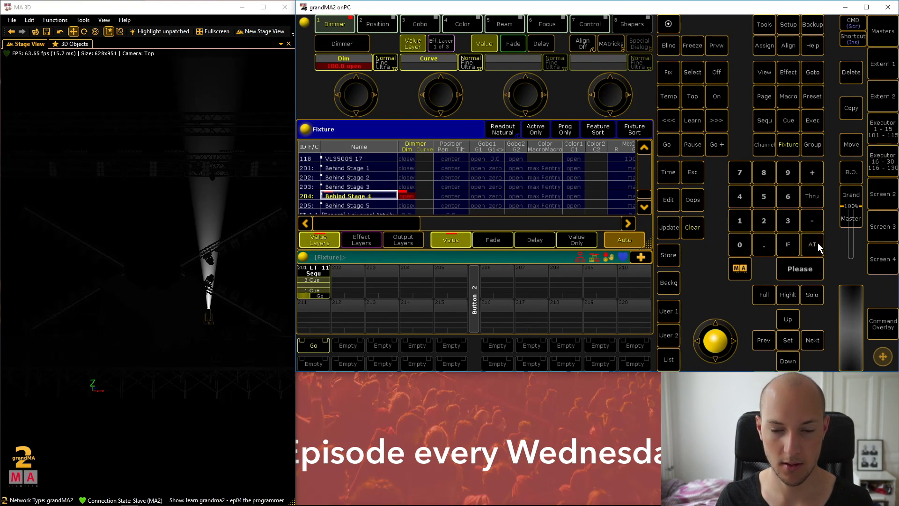
Store the Behind Stage 4 value as the fourth cue on executor 201 and clear the programmer
click(667, 255)
click(301, 282)
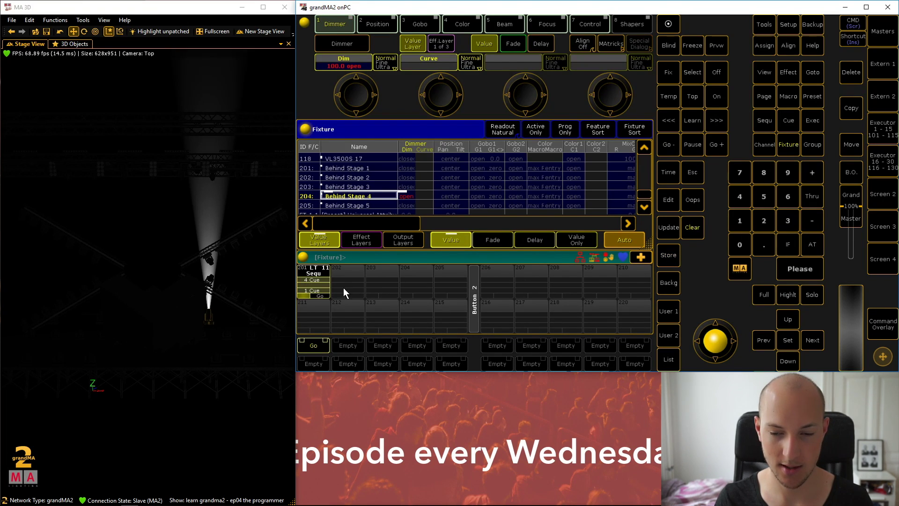
click(698, 234)
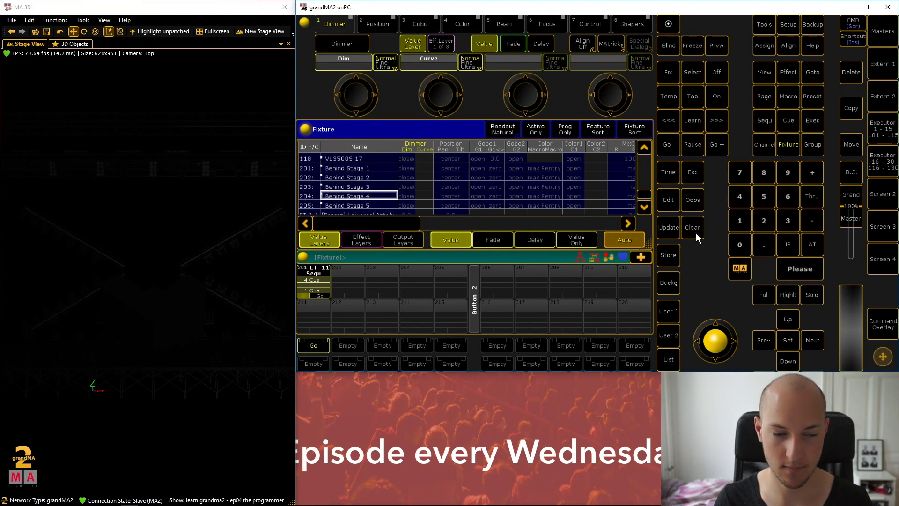
Store fixture 205 Behind Stage 5 at dimmer 100 as the fifth cue on executor 201 and clear the programmer
click(364, 205)
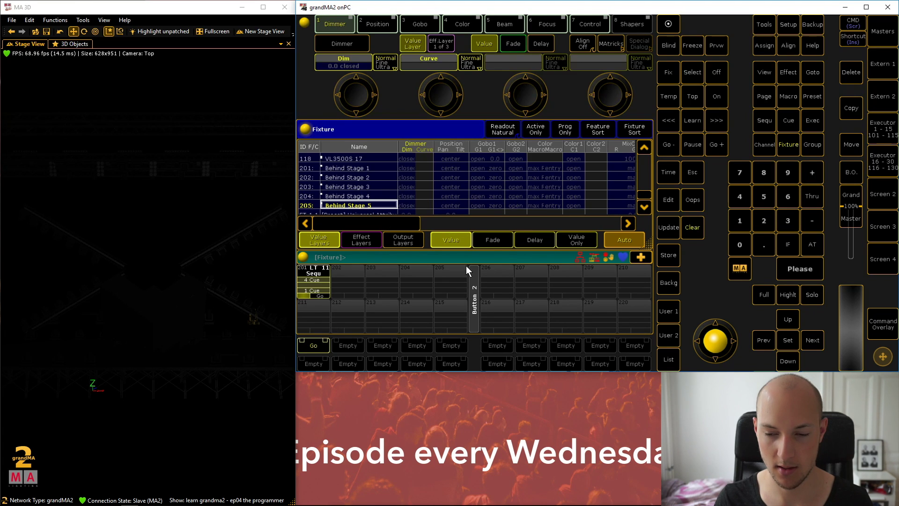
click(763, 294)
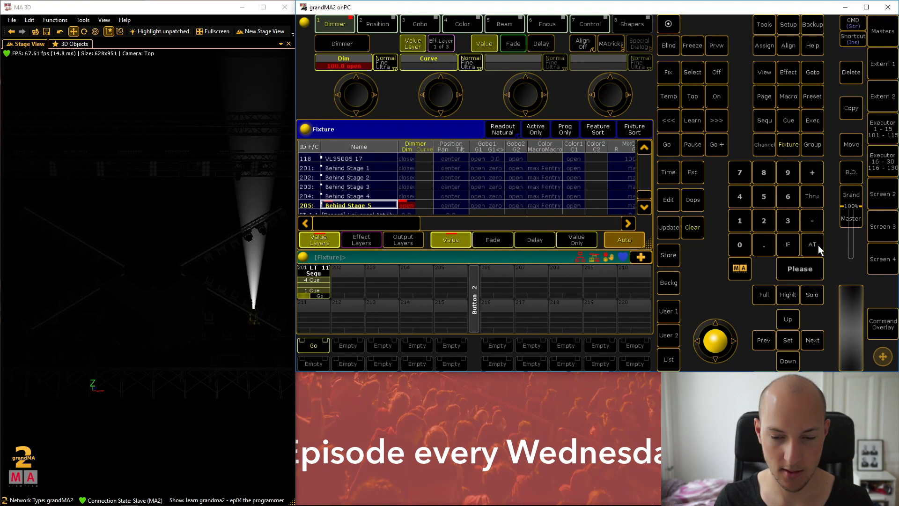
click(668, 255)
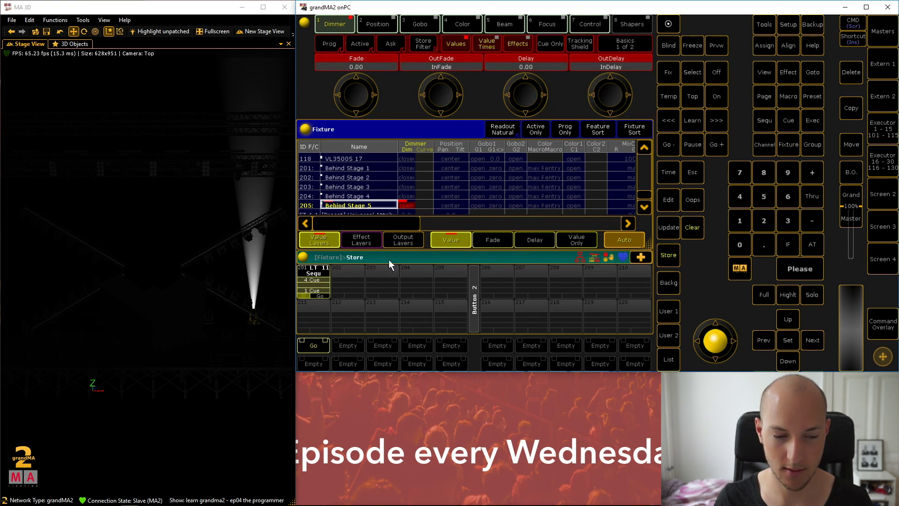
click(313, 277)
double_click(698, 227)
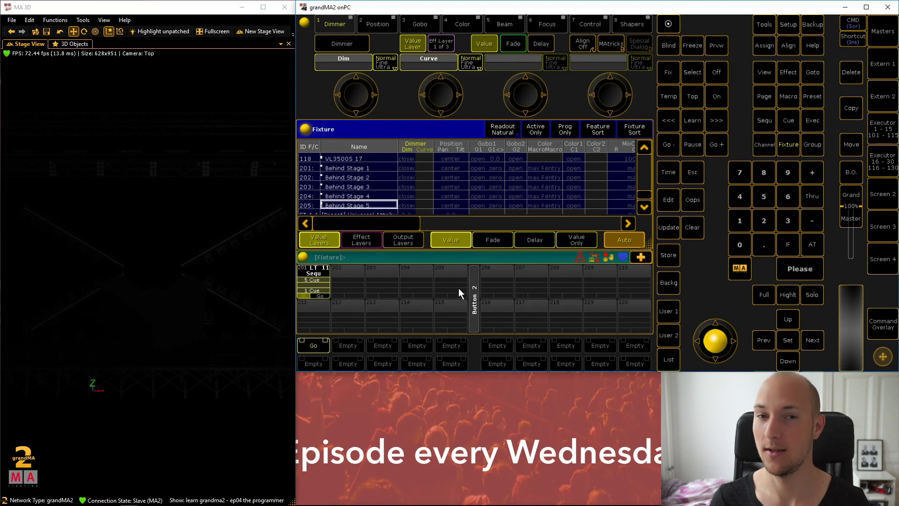
Play back the five cues of executor 201 through two full rounds and return to cue 1
click(313, 346)
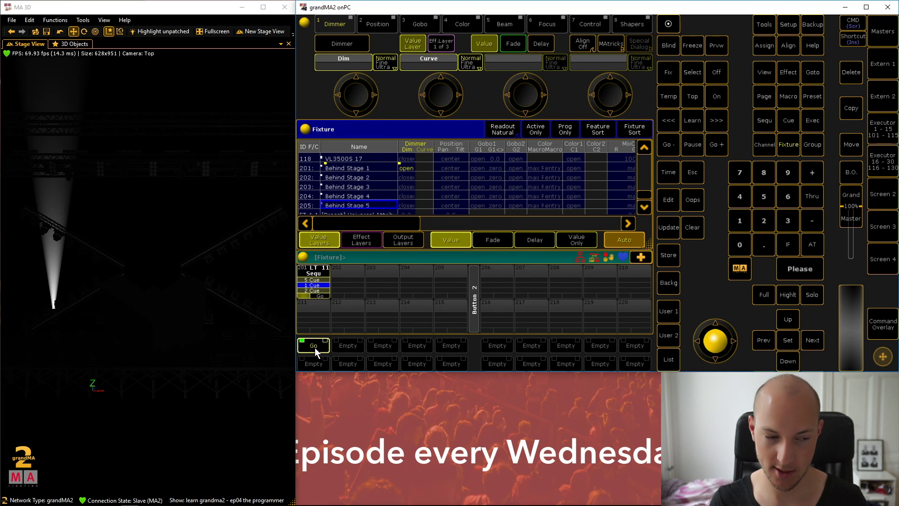
click(314, 348)
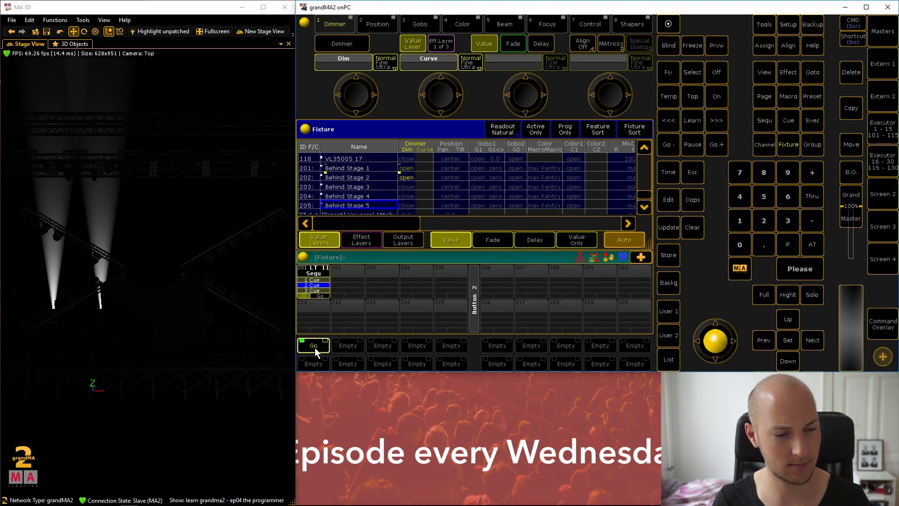
click(315, 347)
click(314, 347)
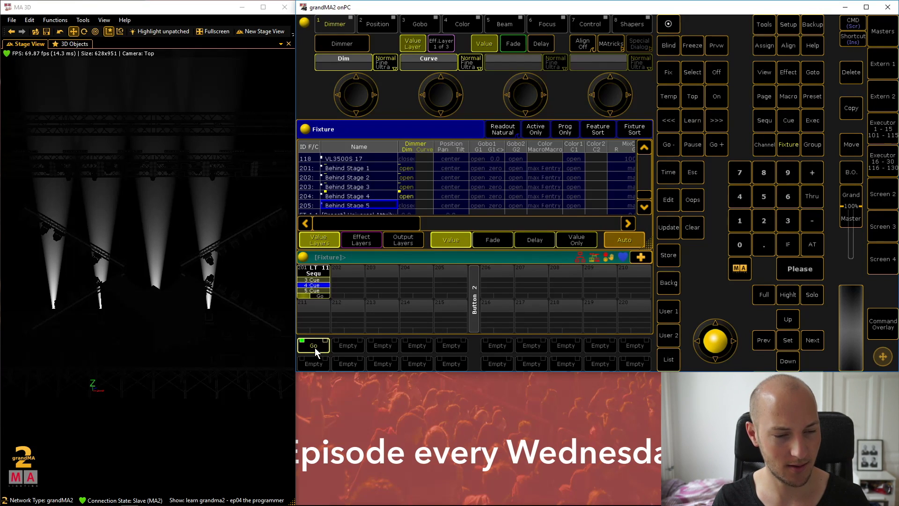
click(315, 348)
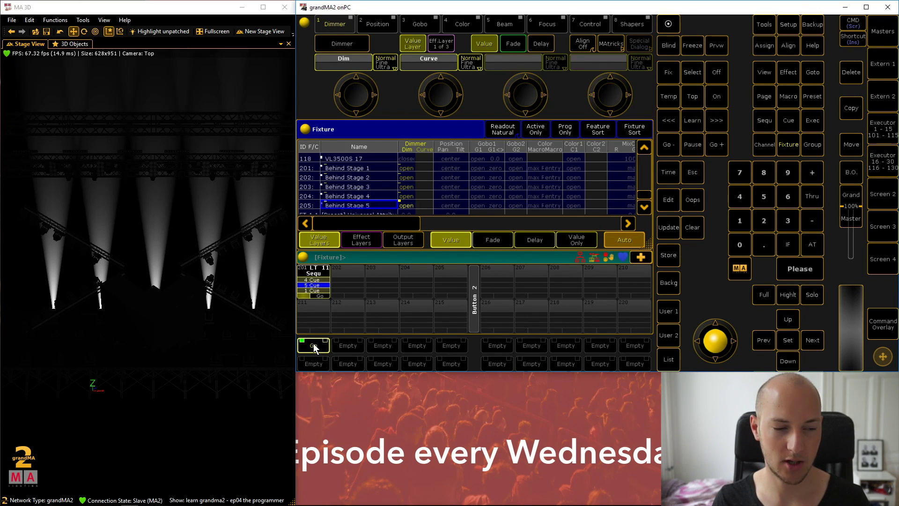
click(315, 347)
click(315, 347)
click(314, 347)
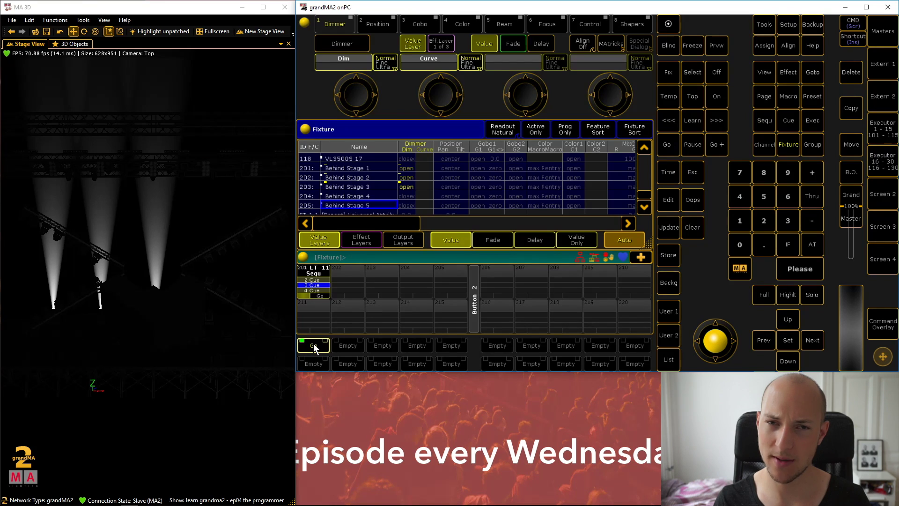
click(315, 348)
click(315, 347)
click(314, 348)
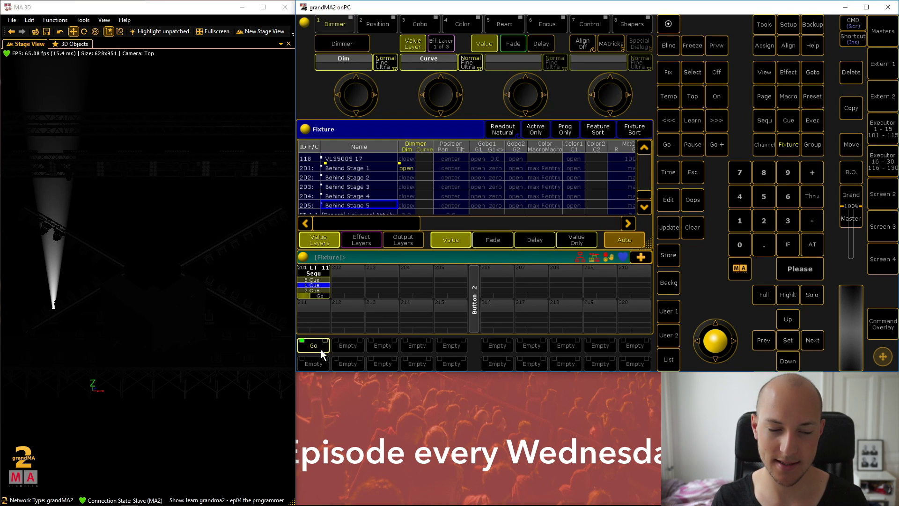
Step executor 201 from cue 2 through cue 5 and switch the executor off
click(313, 345)
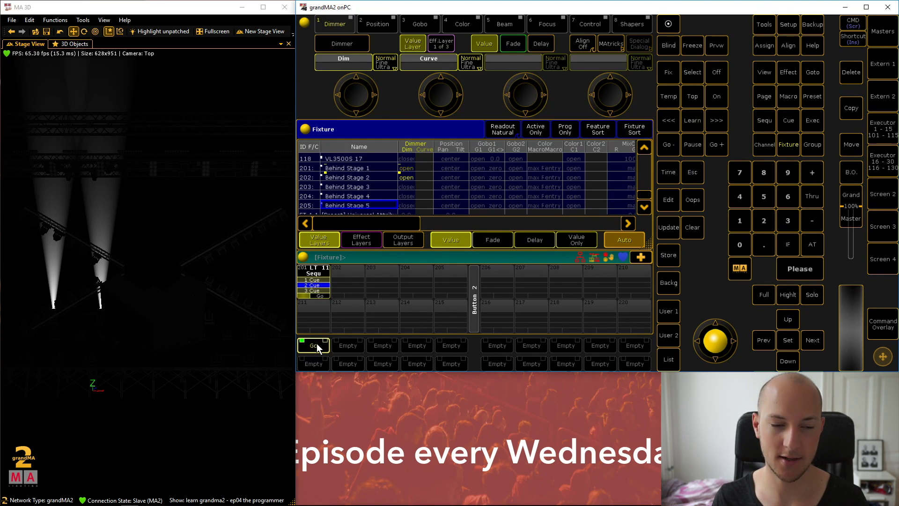
click(317, 345)
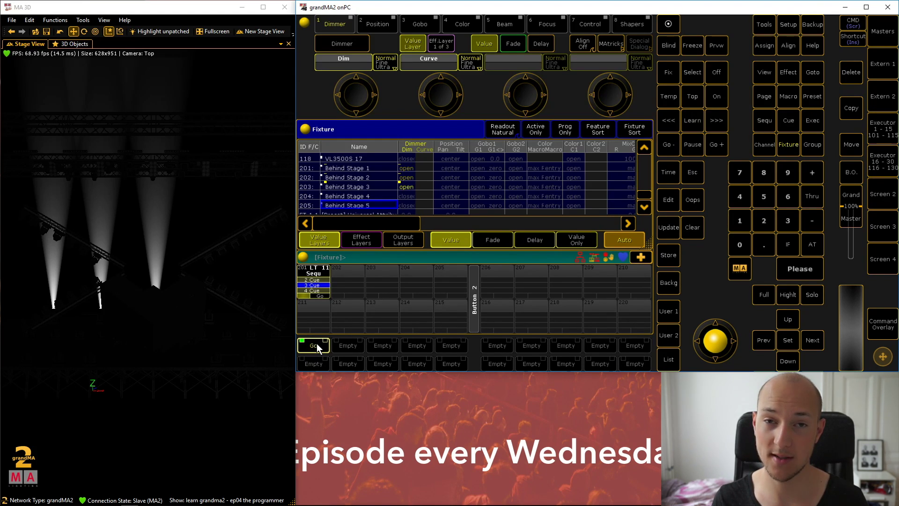
click(317, 344)
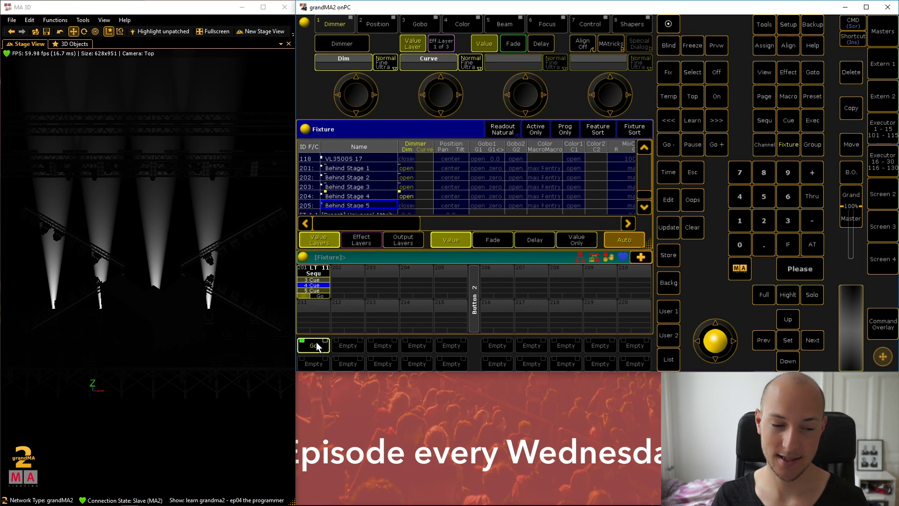
click(317, 346)
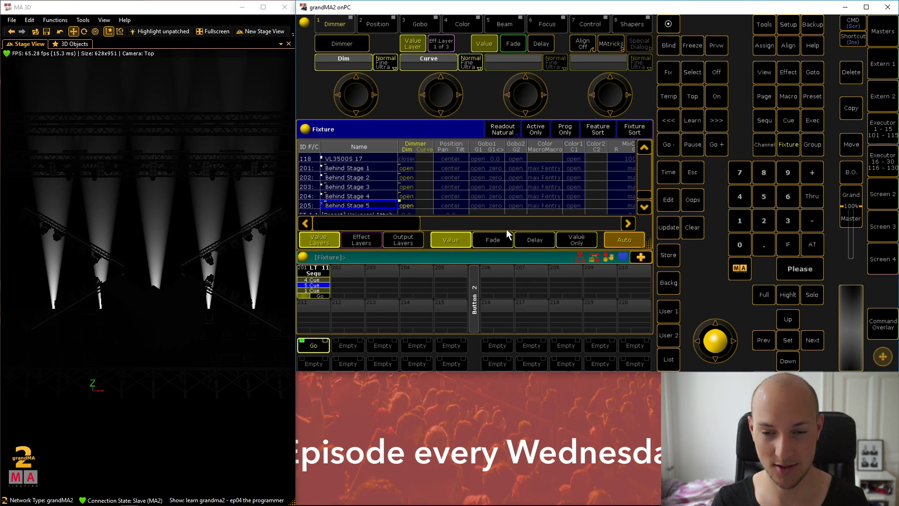
click(724, 72)
click(314, 276)
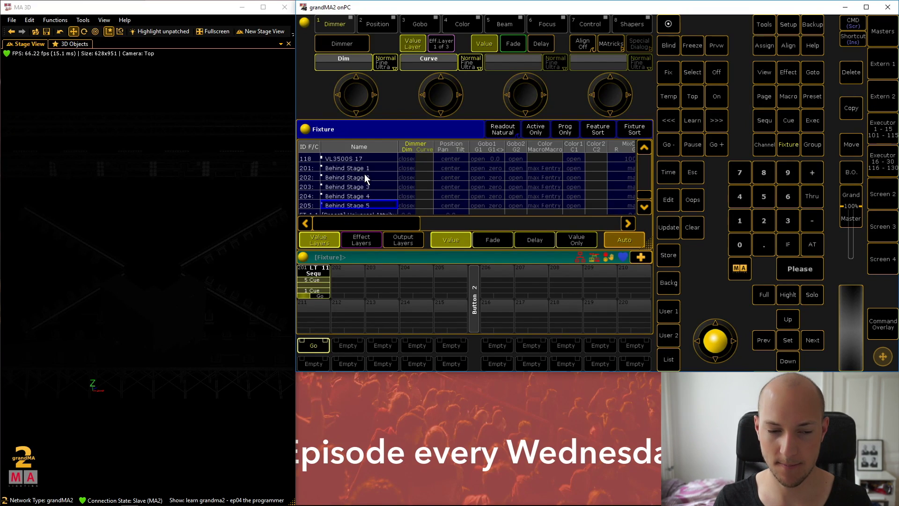
Set the dimmer of fixtures 201 to 205 to 0 in the programmer and clear the programmer
drag(365, 168, 376, 205)
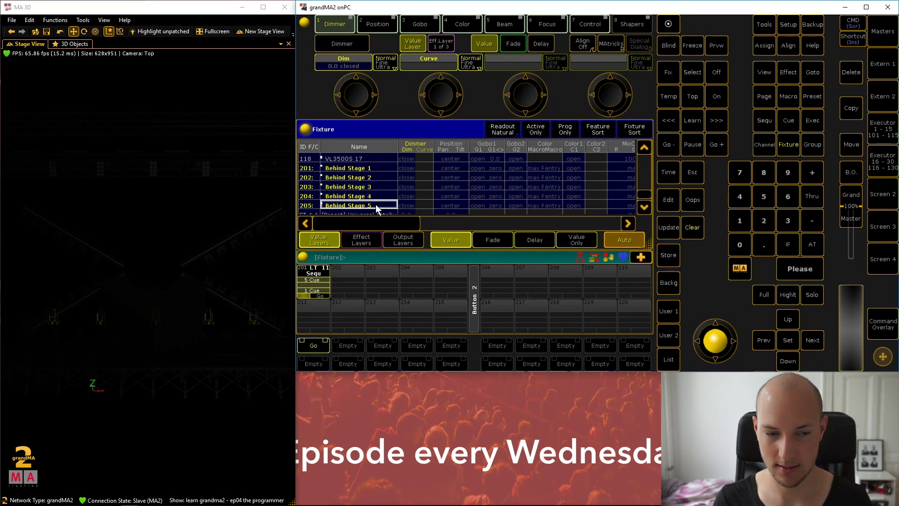
click(348, 58)
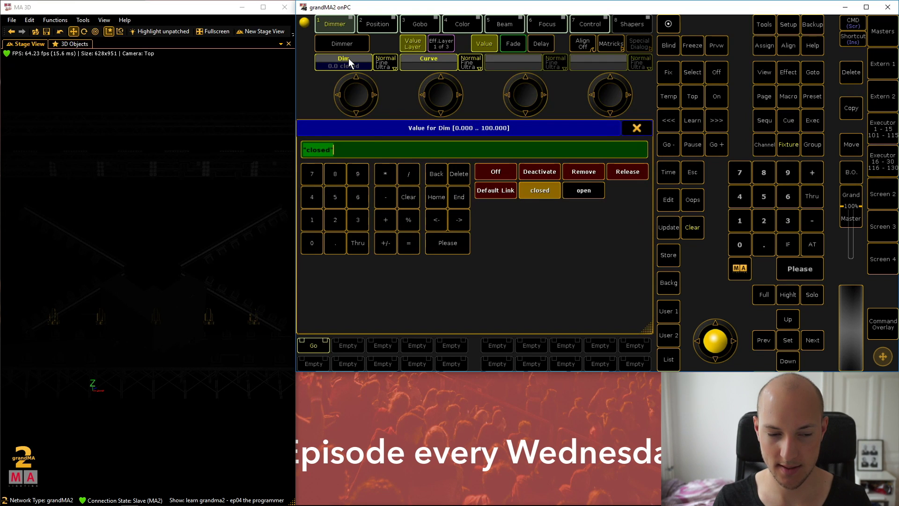
click(311, 242)
click(446, 243)
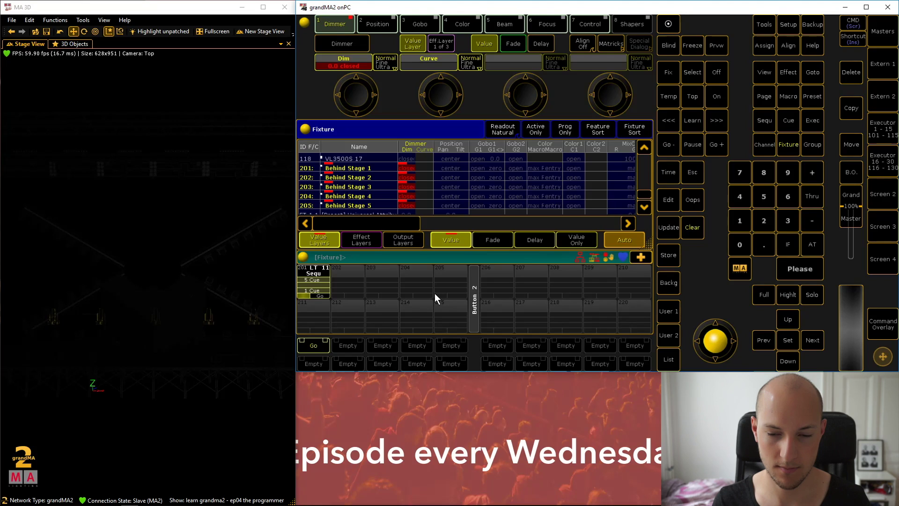
click(697, 228)
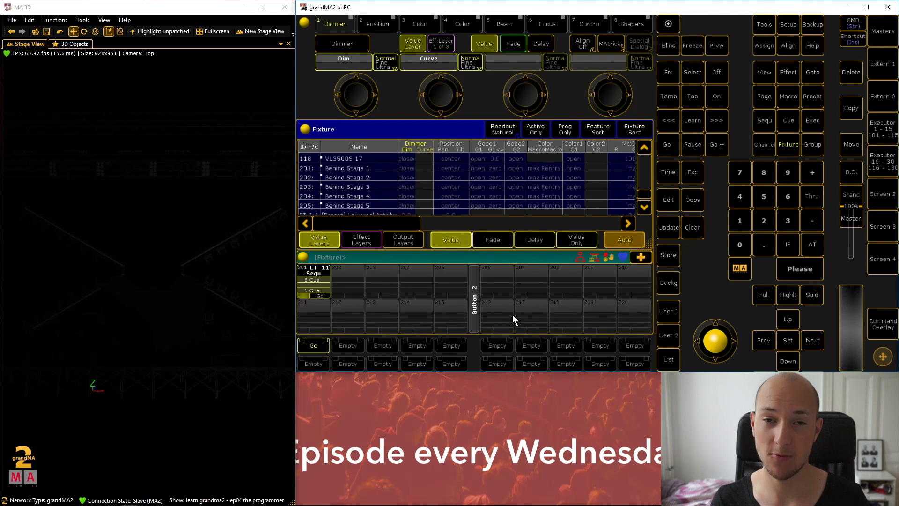
Set the dimmer of fixture 201 Behind Stage 1 to 100 and store it on the empty executor 202
click(356, 168)
click(814, 244)
click(814, 244)
click(668, 255)
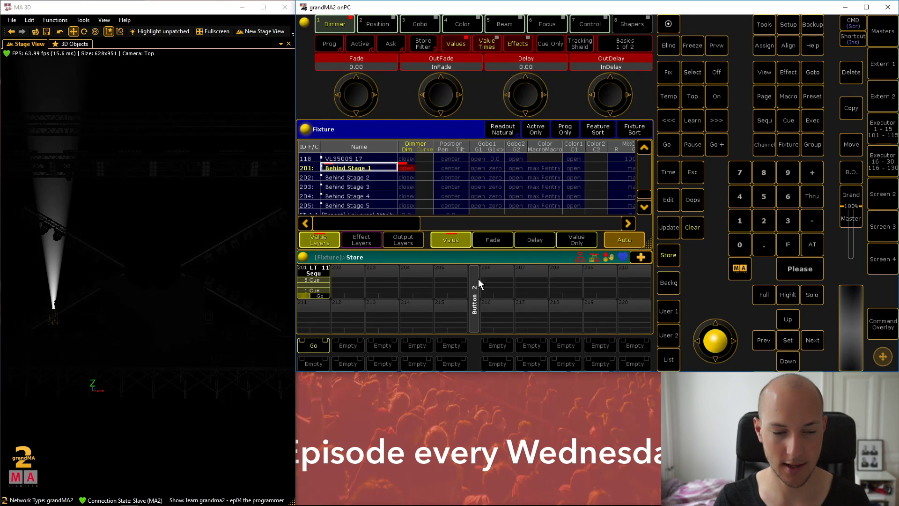
click(351, 271)
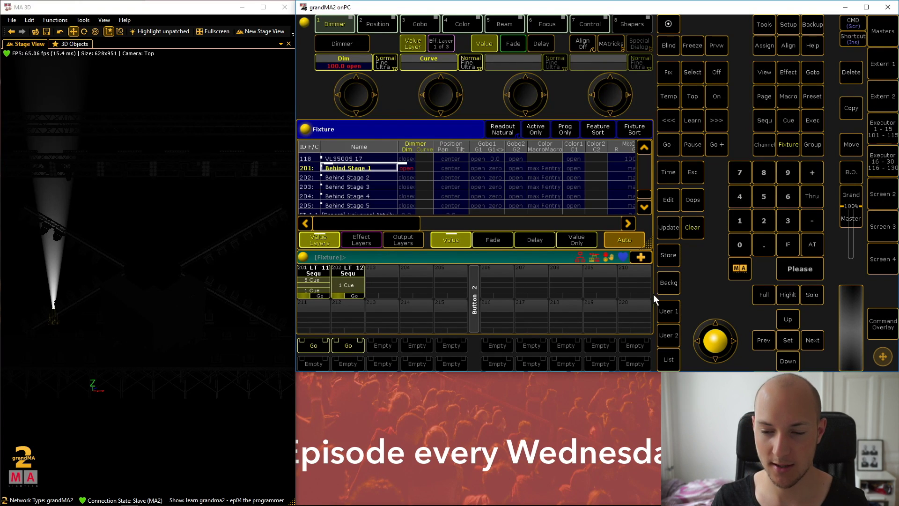
Set the Behind Stage 1 dimmer to 0 and the dimmer of fixture 202 Behind Stage 2 to 100
click(810, 246)
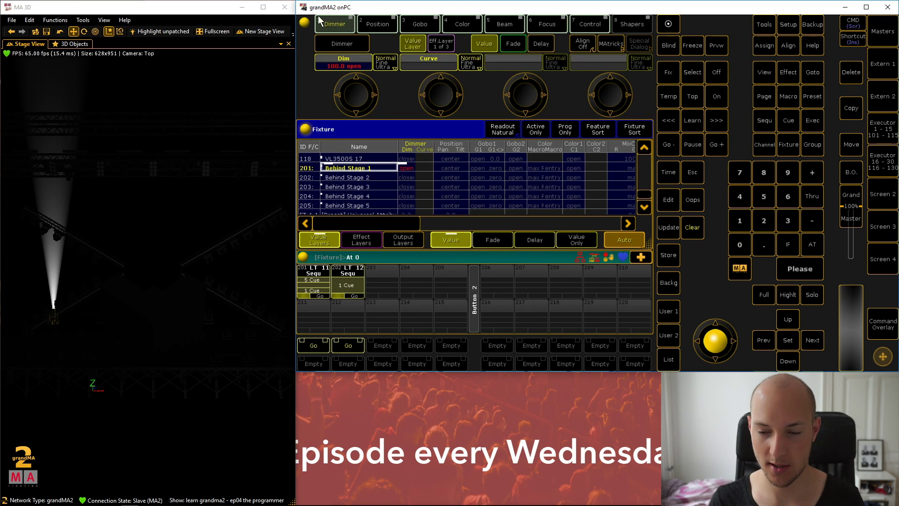
click(816, 267)
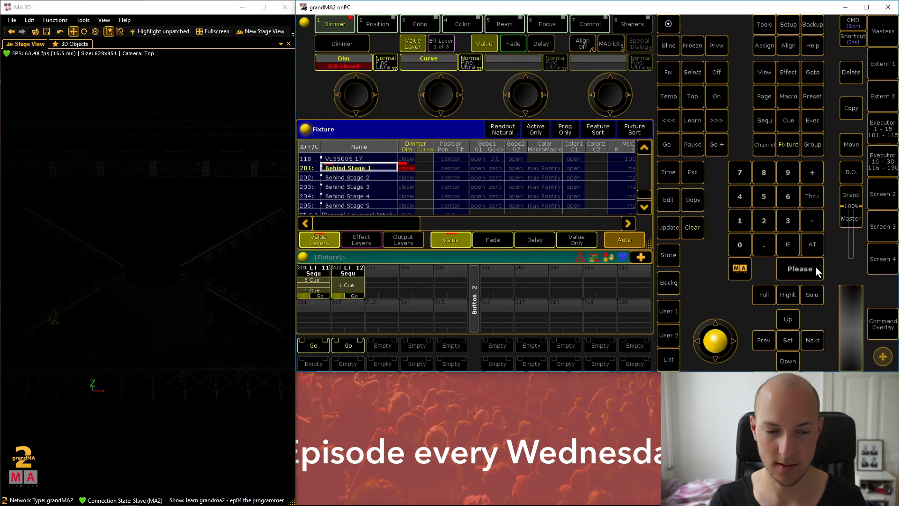
click(362, 177)
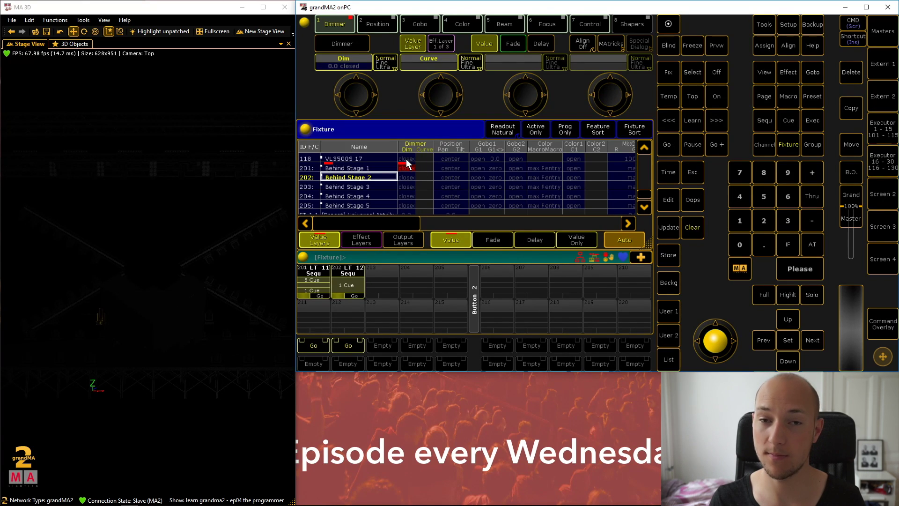
double_click(816, 243)
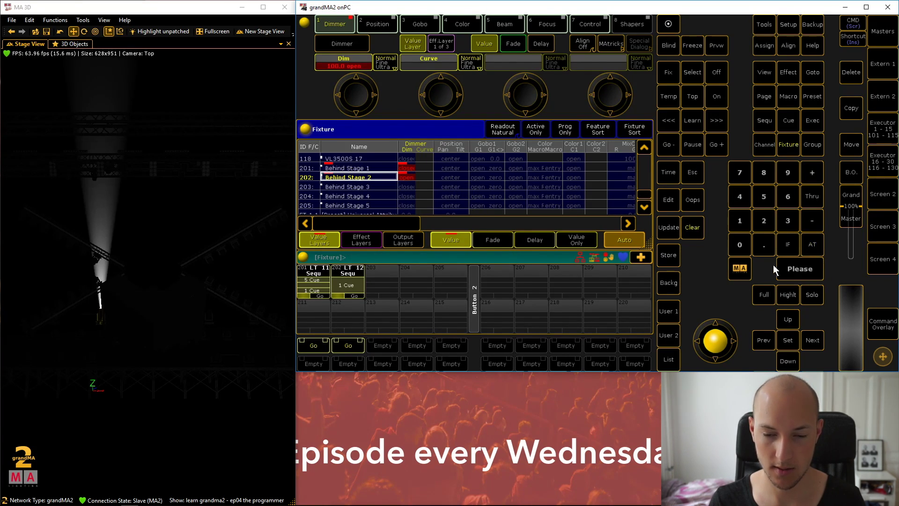
Store the programmer values on executor 202 with the Create Second Cue method
click(670, 253)
click(349, 276)
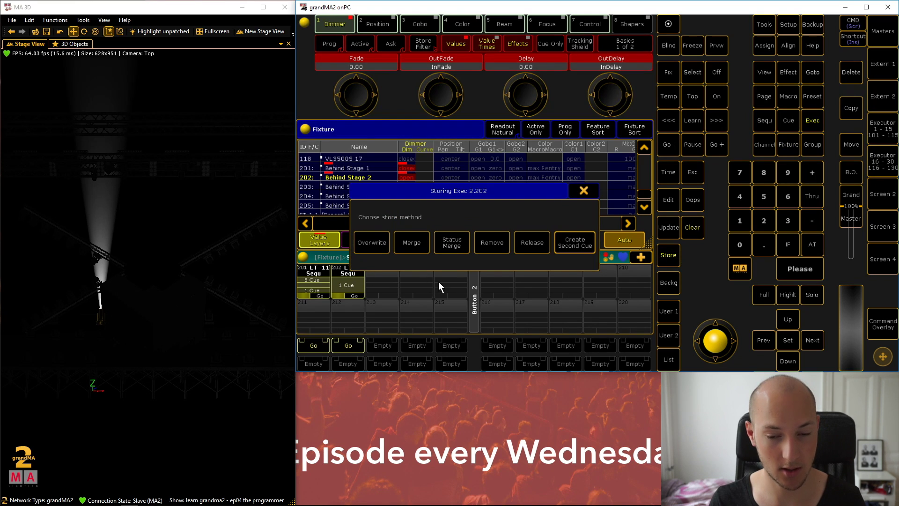
click(576, 242)
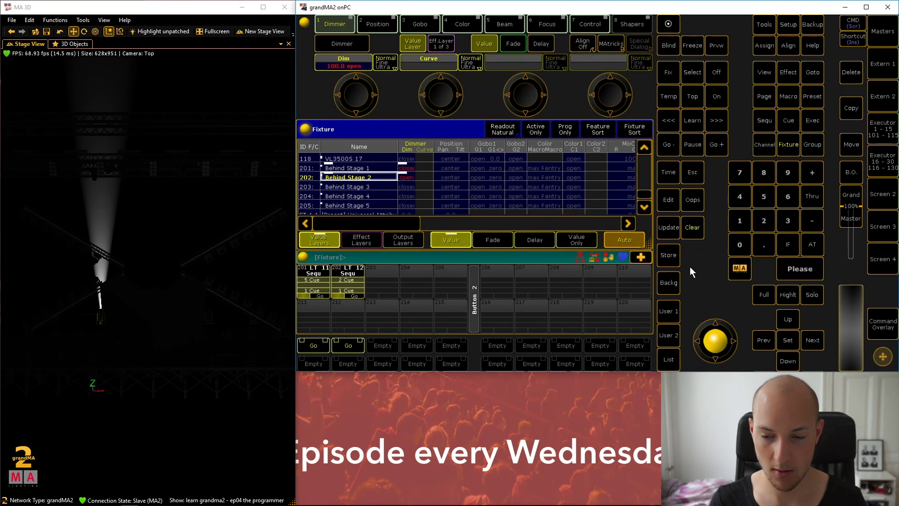
Set the Behind Stage 2 dimmer to 0 and the Behind Stage 3 dimmer to 100, storing the values as the third cue on executor 202
click(816, 245)
click(738, 243)
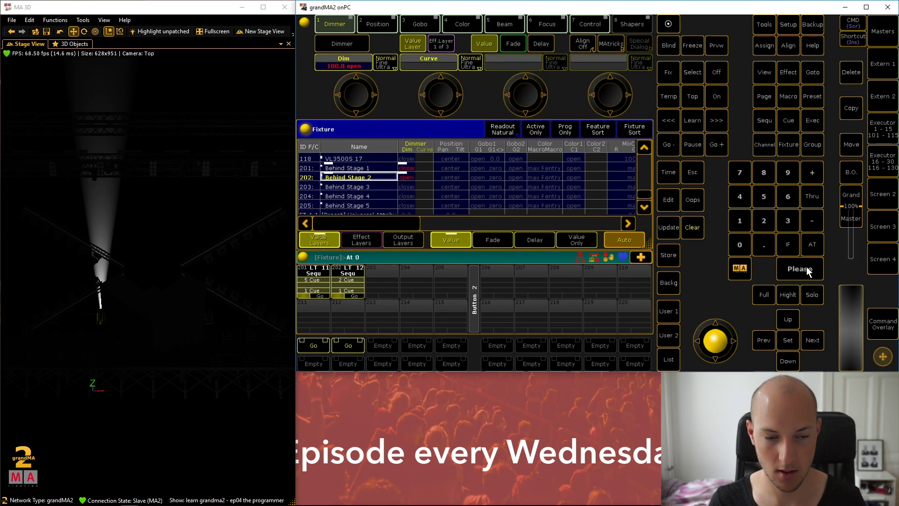
click(807, 270)
click(352, 187)
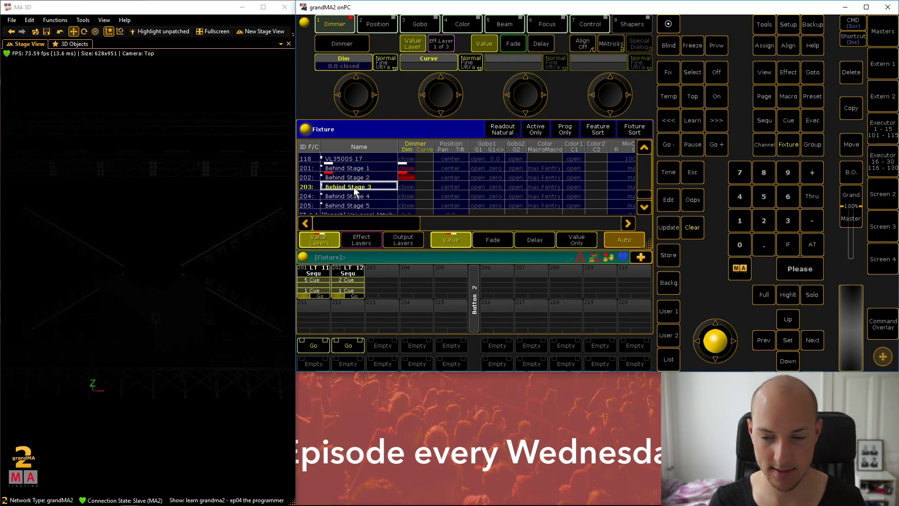
double_click(813, 245)
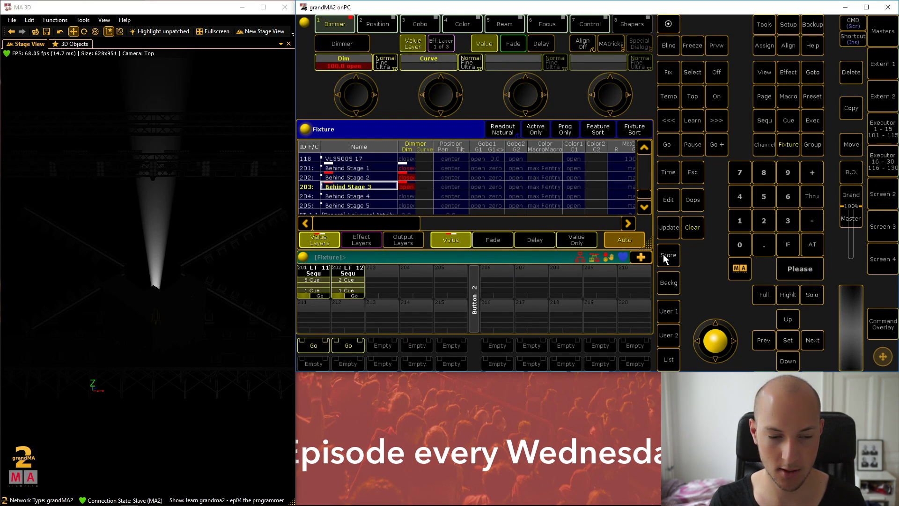
click(667, 255)
click(354, 279)
Set the Behind Stage 3 dimmer to 0 and the Behind Stage 4 dimmer to 100, storing the values as the fourth cue on executor 202
click(804, 246)
click(739, 245)
click(805, 269)
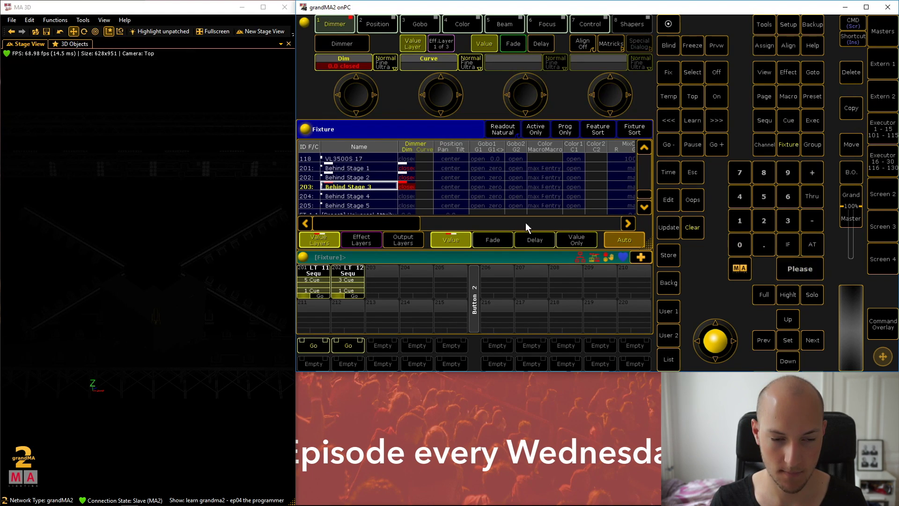
click(368, 195)
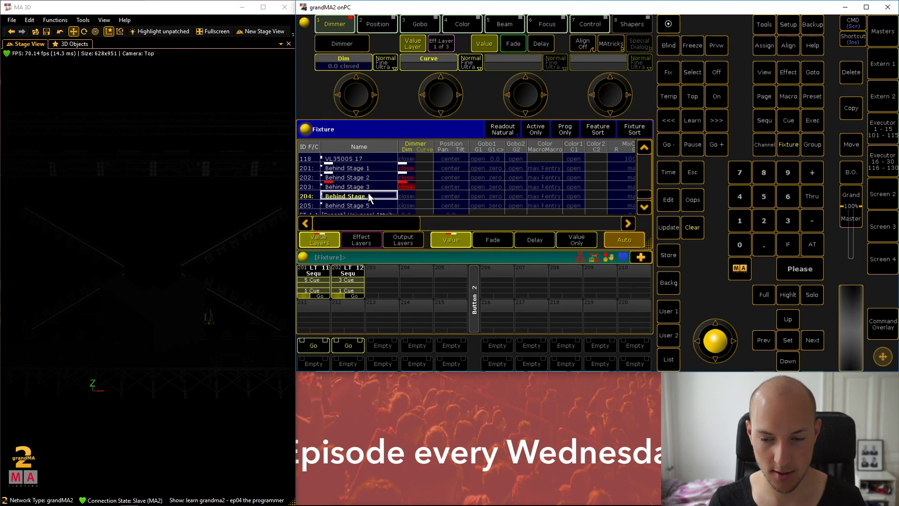
double_click(817, 239)
click(669, 255)
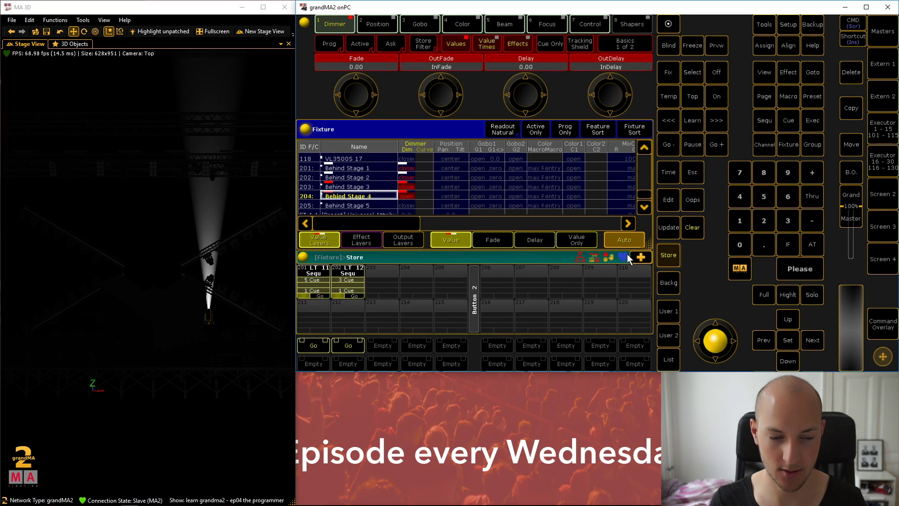
click(347, 276)
Set the dimmer of fixture 204 Behind Stage 4 to 0 in the programmer
click(812, 243)
click(740, 243)
click(808, 269)
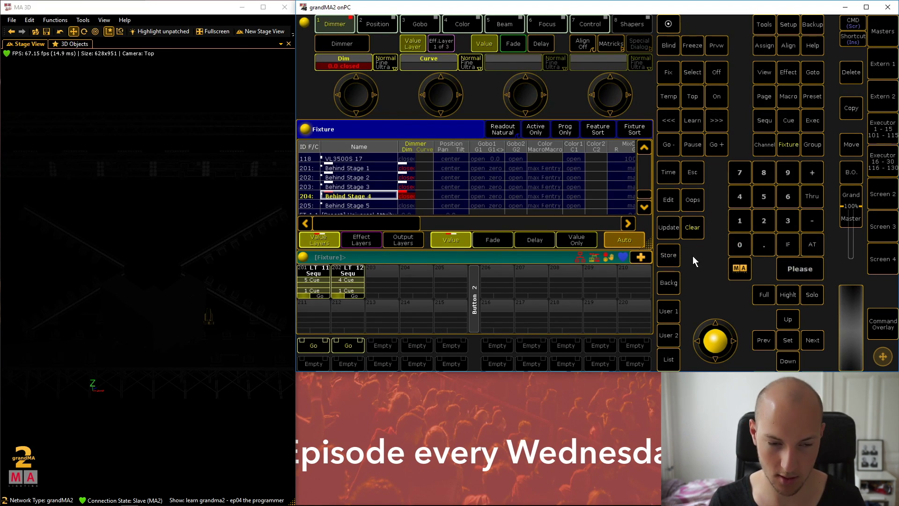
Switch off executor 202 and play back its cues with Go
click(717, 73)
click(348, 297)
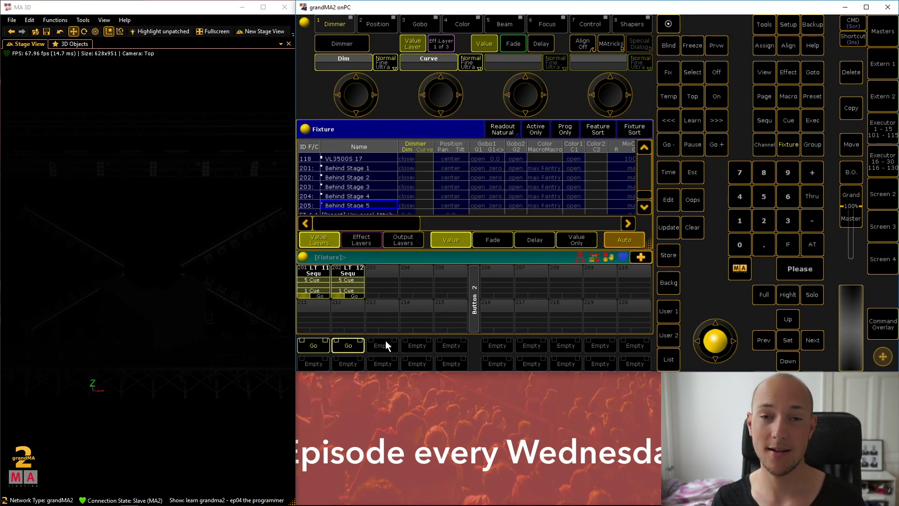
click(350, 345)
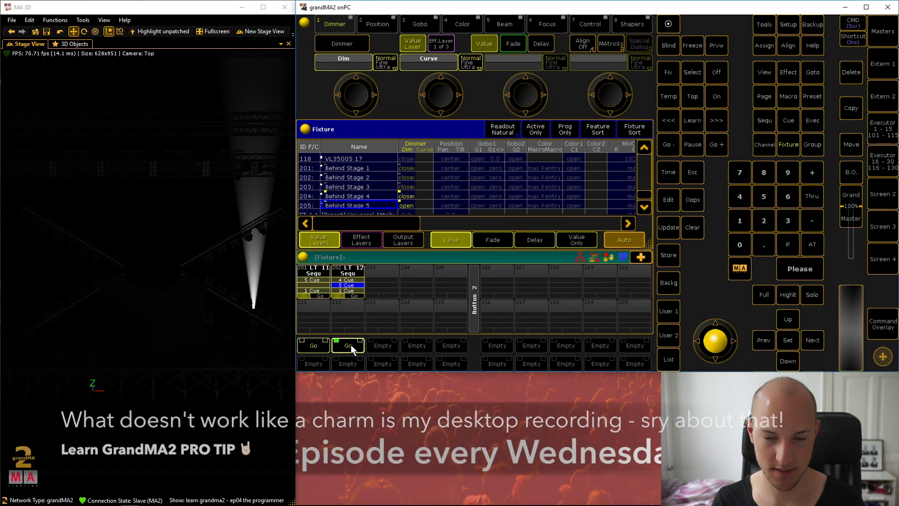
click(351, 344)
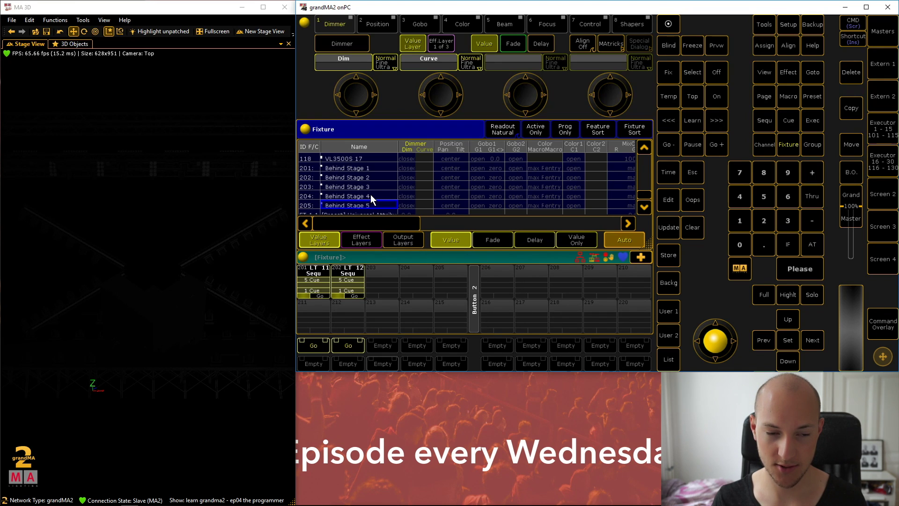
Select fixtures 201 Behind Stage 1 and 202 Behind Stage 2 and set their dimmer to 100
click(367, 167)
click(369, 176)
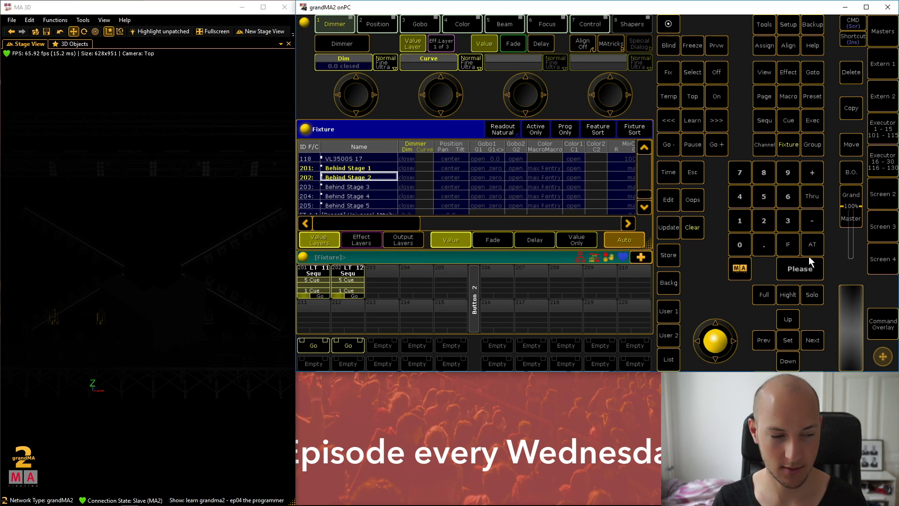
double_click(815, 243)
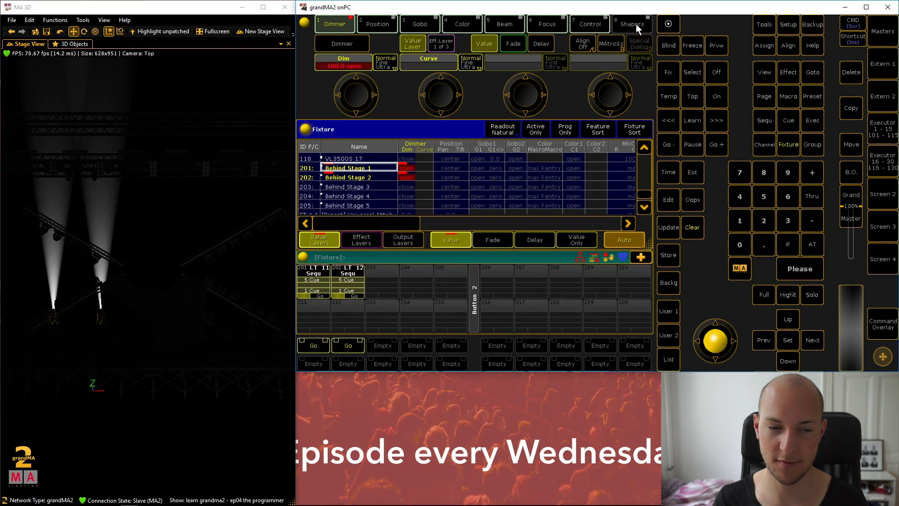
Examine the features of the Color preset type for the two selected fixtures, cycling through them and back to MixColor
click(461, 24)
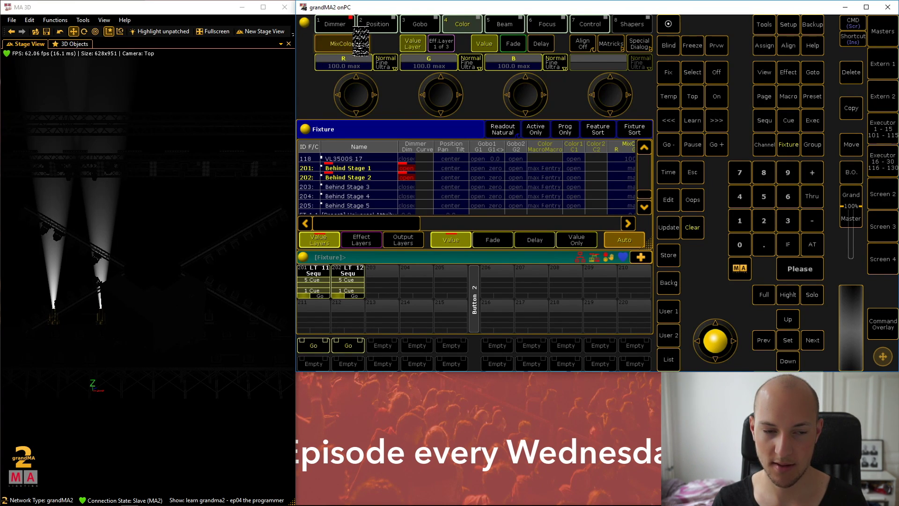
click(363, 45)
click(362, 41)
click(362, 41)
click(361, 41)
click(362, 41)
click(357, 42)
click(358, 40)
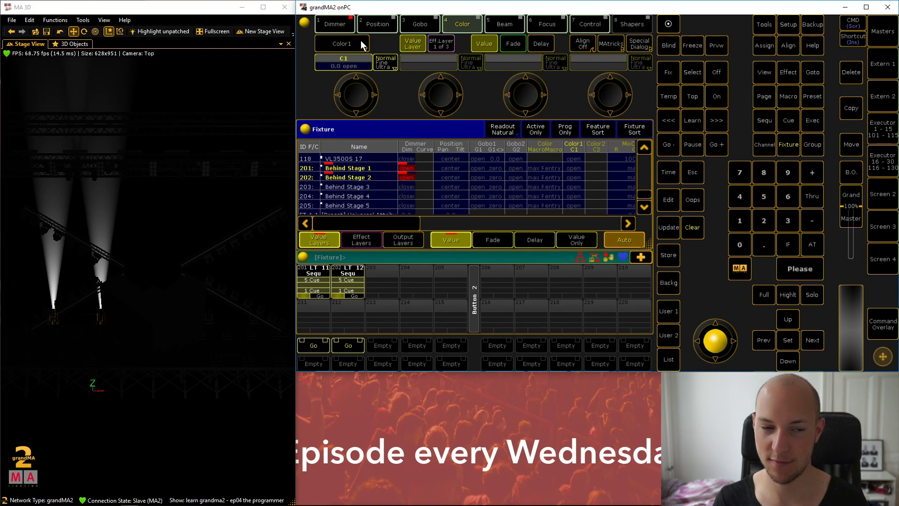
click(361, 40)
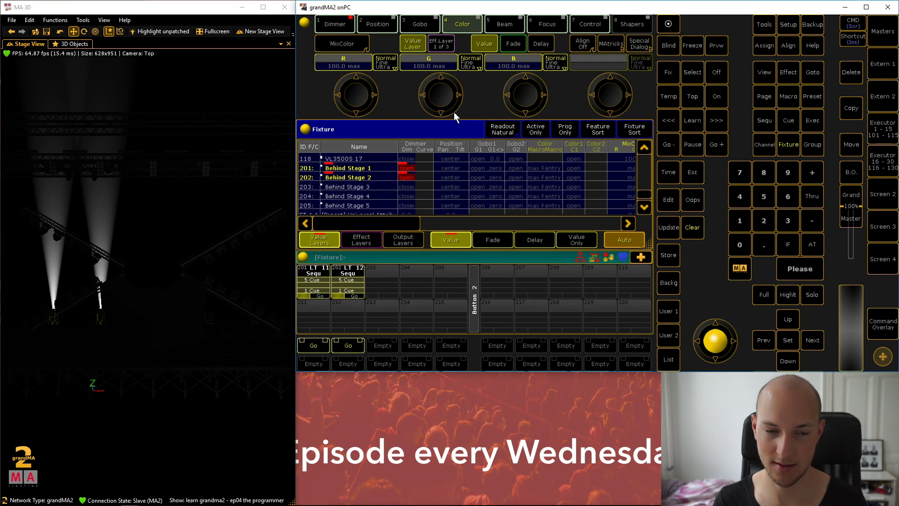
Mix a blue for fixtures 201 and 202 with the MixColor encoders, using R 0, G 40 and B 85
scroll(443, 94, down, 6)
scroll(523, 94, down, 1)
scroll(357, 93, down, 4)
scroll(356, 94, down, 3)
scroll(361, 89, up, 6)
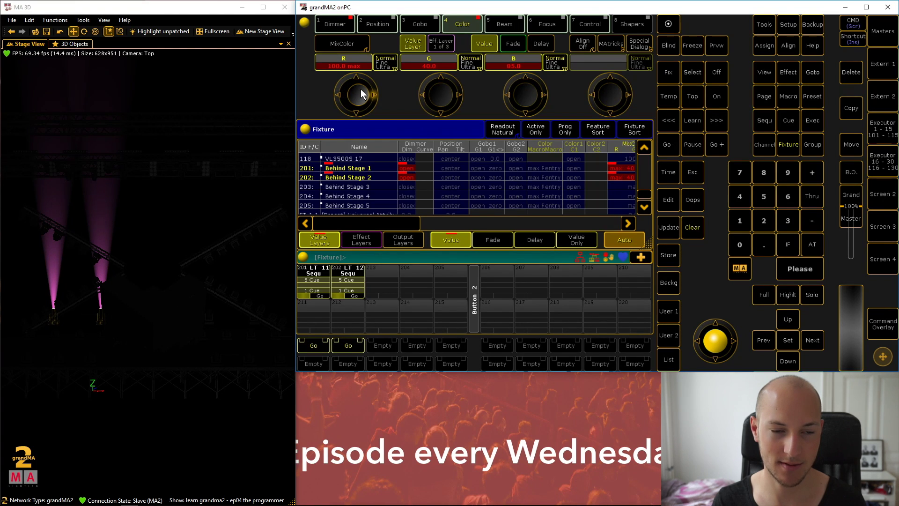
scroll(361, 89, down, 10)
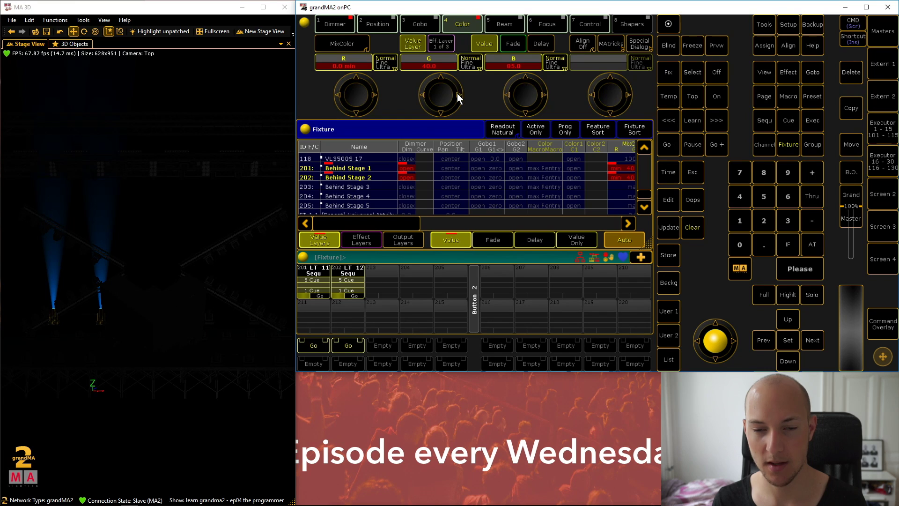
Pick a cyan with hue 178.6 and 100% saturation in the Color Picker and store both fixtures' values on empty executor 204
click(648, 40)
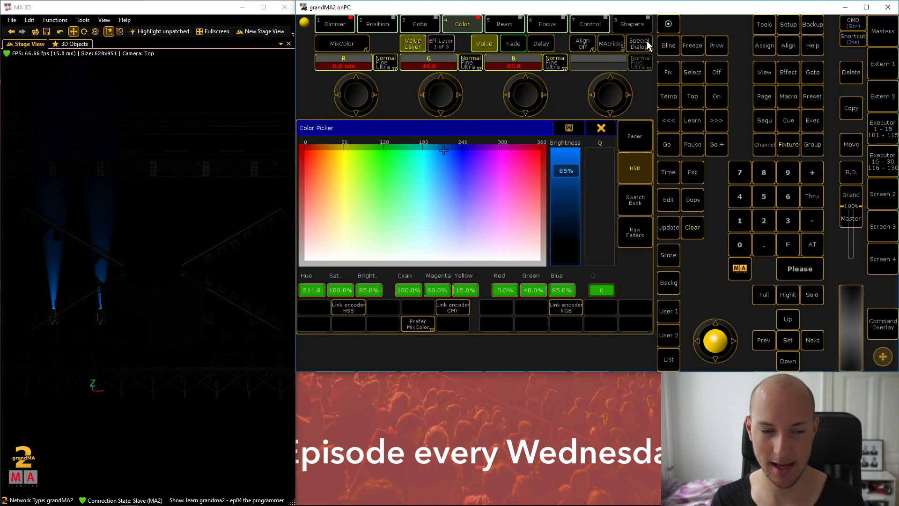
drag(431, 161, 422, 131)
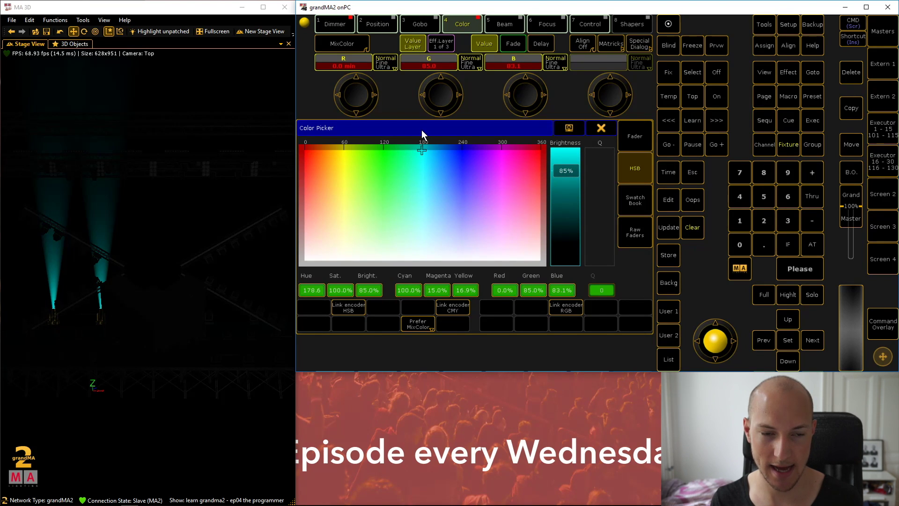
click(602, 127)
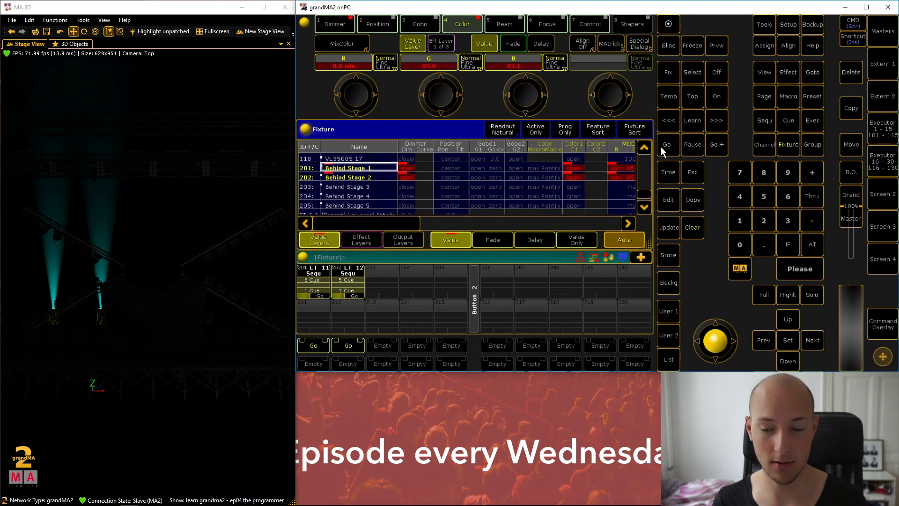
click(669, 255)
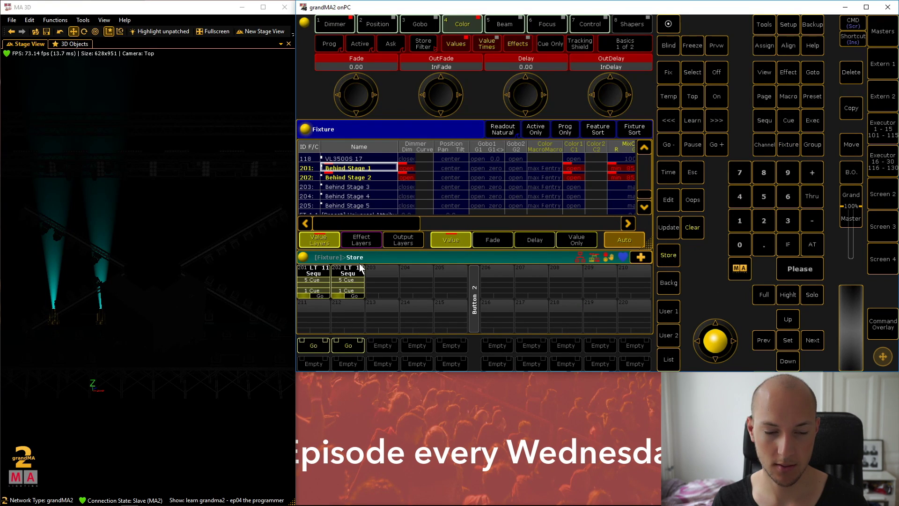
click(414, 270)
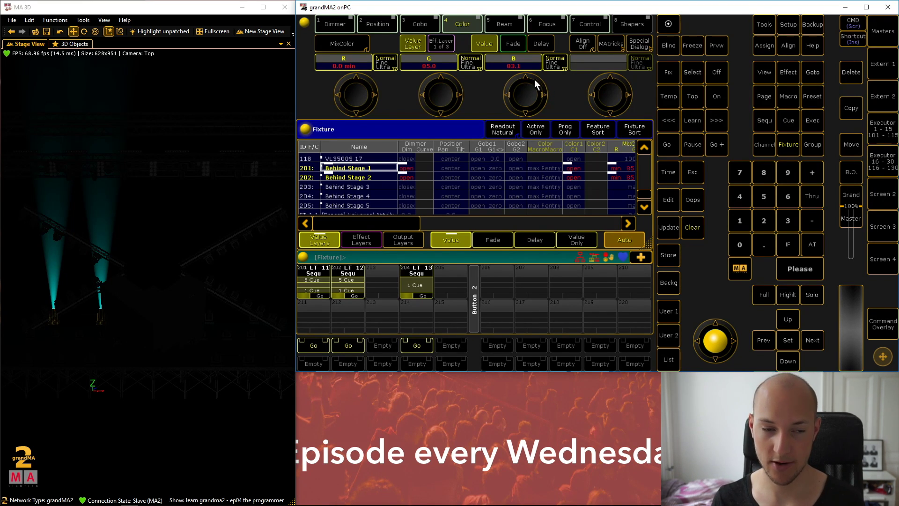
Set the dimmer of fixtures 201 and 202 to 0 in the programmer
click(338, 23)
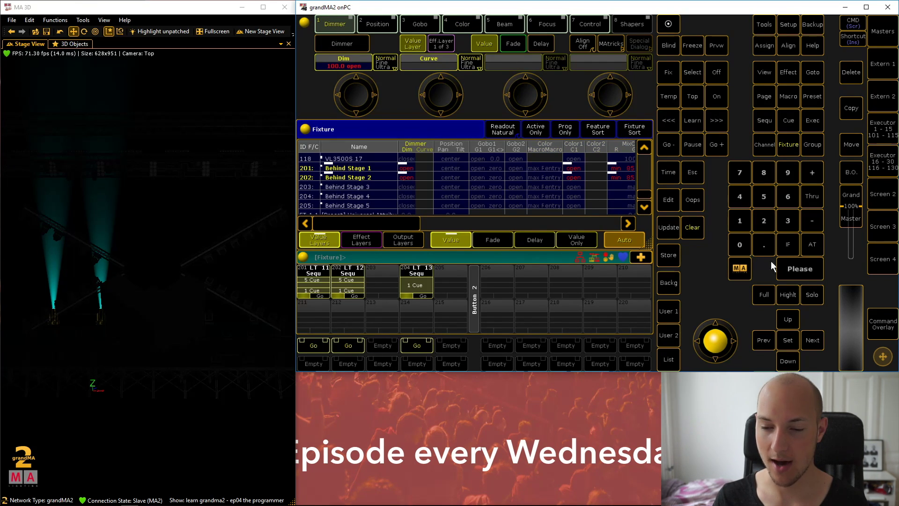
click(813, 243)
click(739, 246)
click(798, 266)
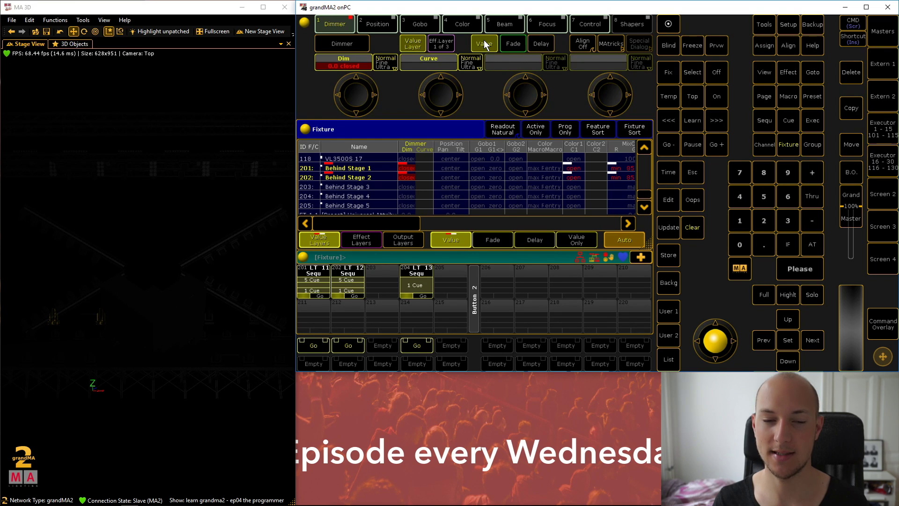
Set the Dim fade of fixtures 201 and 202 to 1 second and check the fade times in the fixture sheet
click(512, 46)
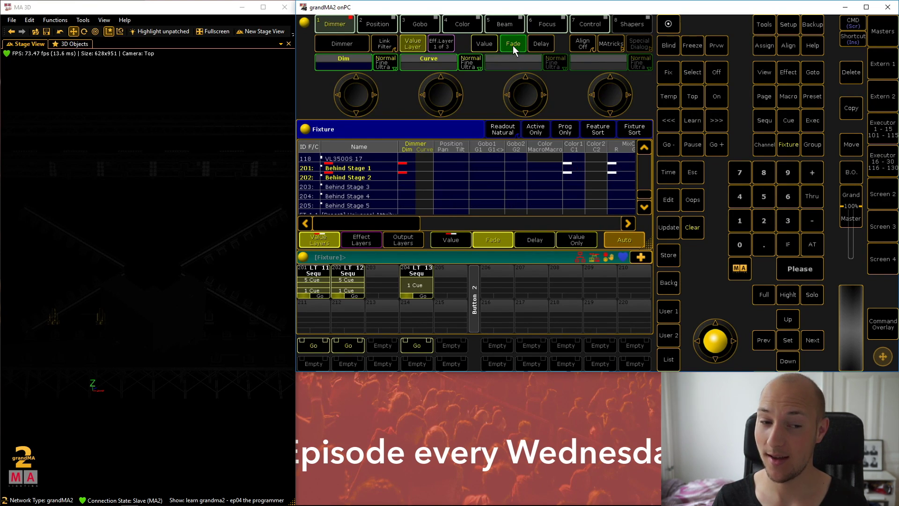
click(353, 59)
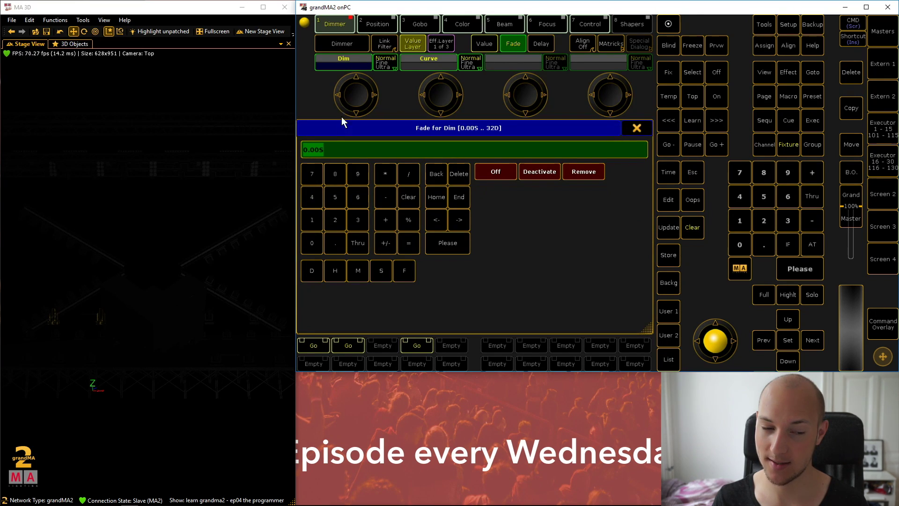
click(309, 219)
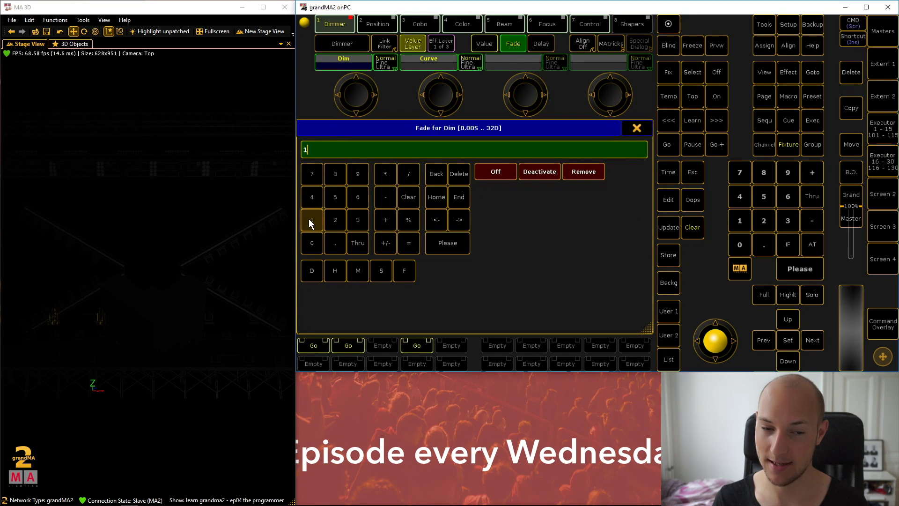
click(447, 243)
click(484, 43)
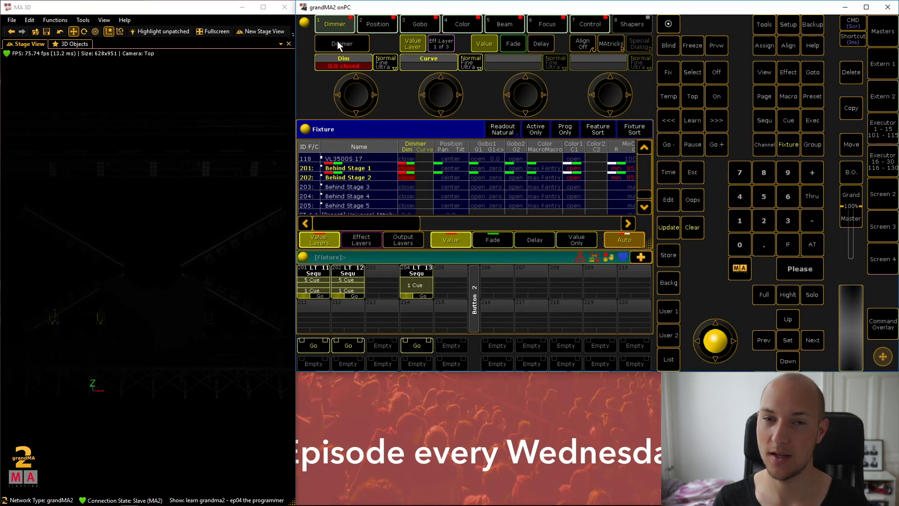
click(516, 43)
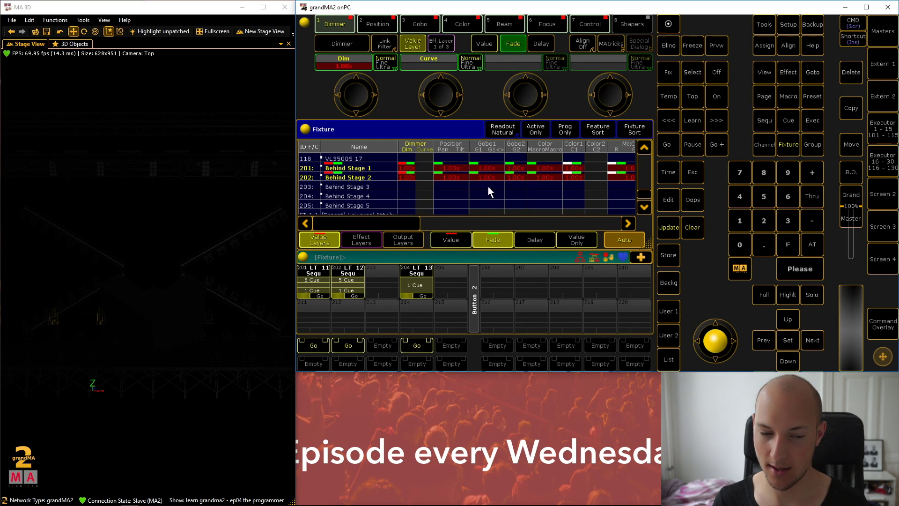
drag(406, 224, 387, 224)
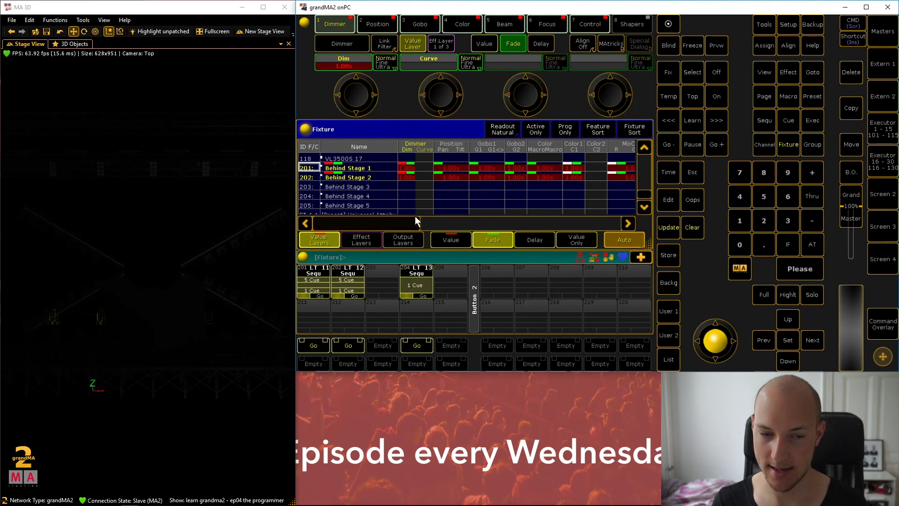
click(480, 42)
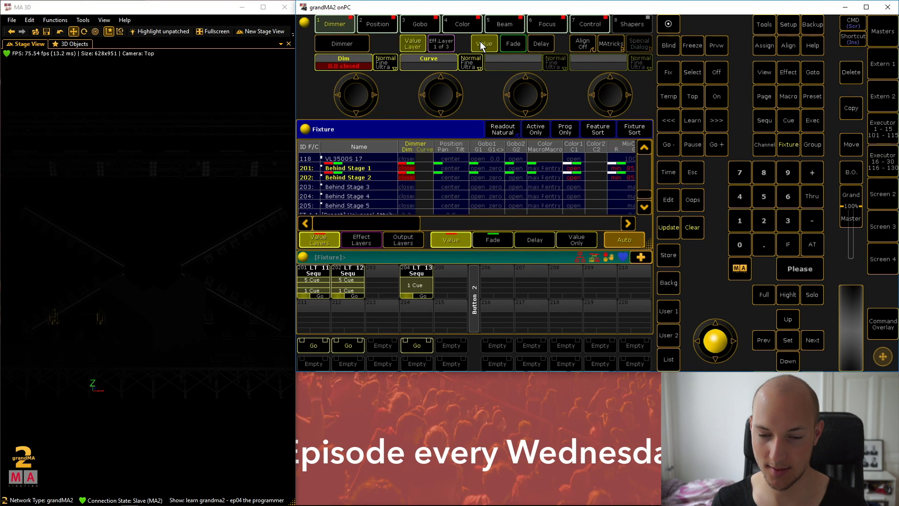
Store the programmer values on executor 204 with the Create Second Cue method and clear the programmer
click(669, 255)
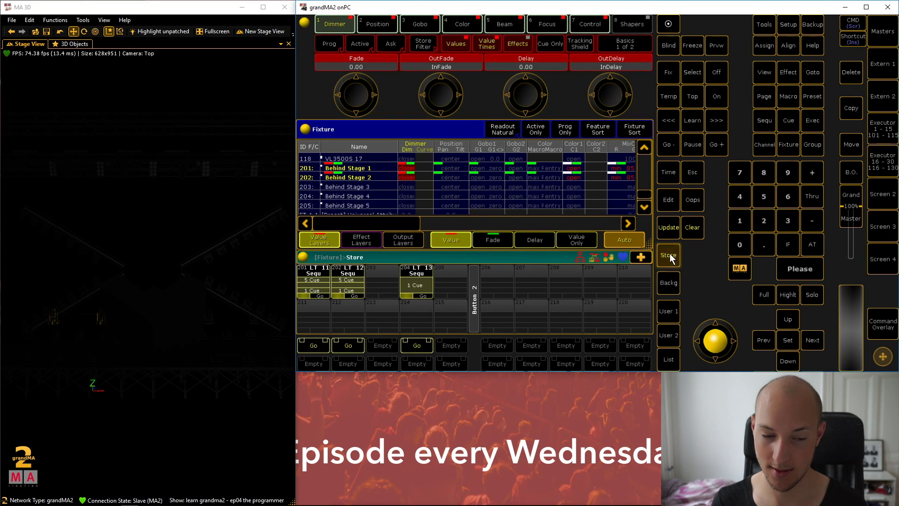
click(417, 282)
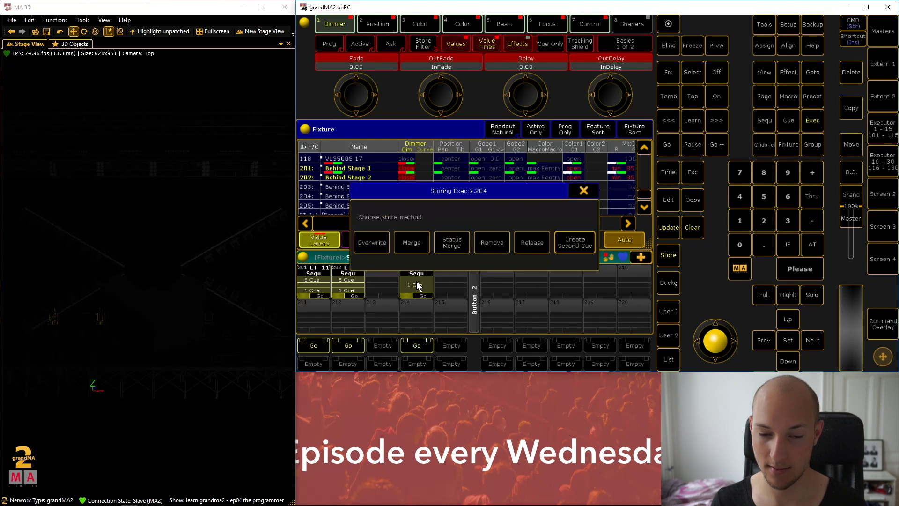
click(578, 242)
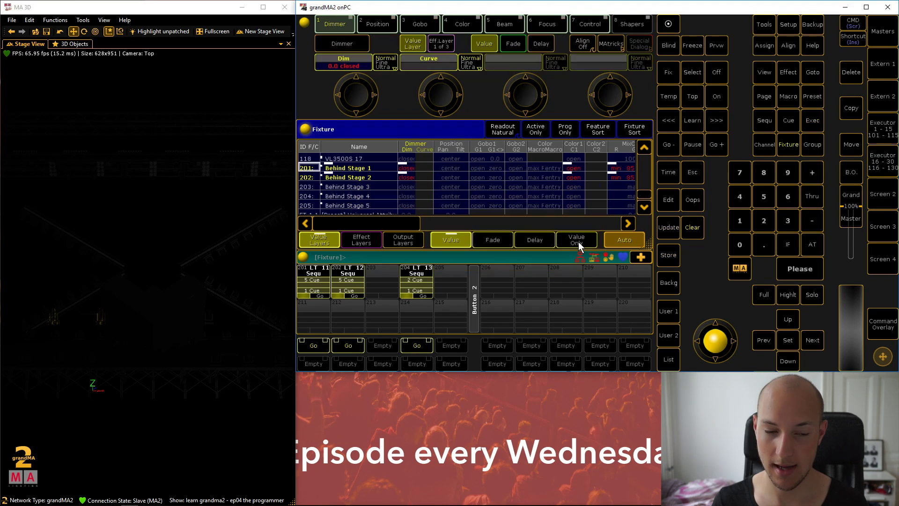
click(692, 229)
click(693, 229)
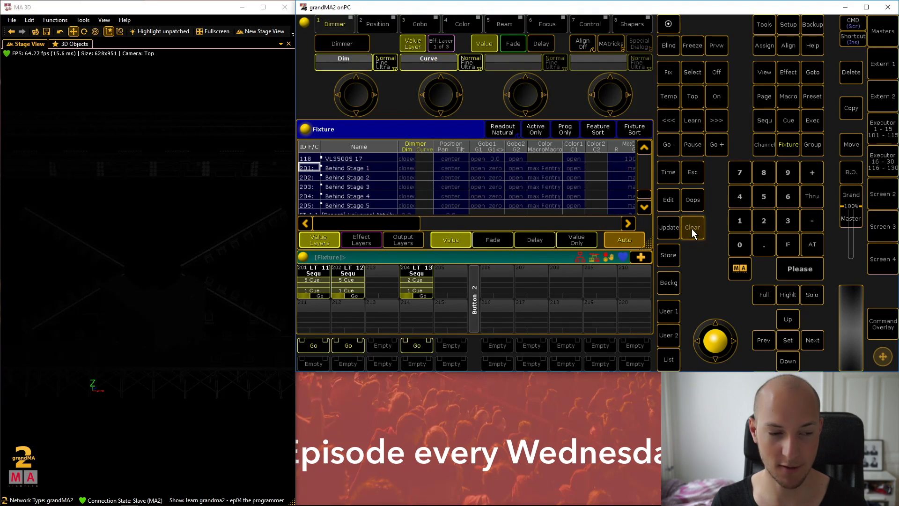
Play back both cues on executor 204 and switch the executor off
click(420, 343)
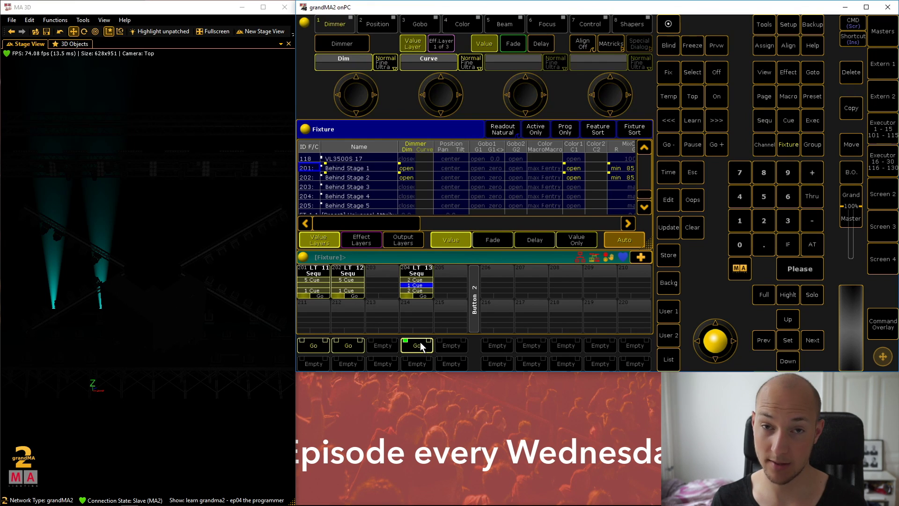
click(420, 343)
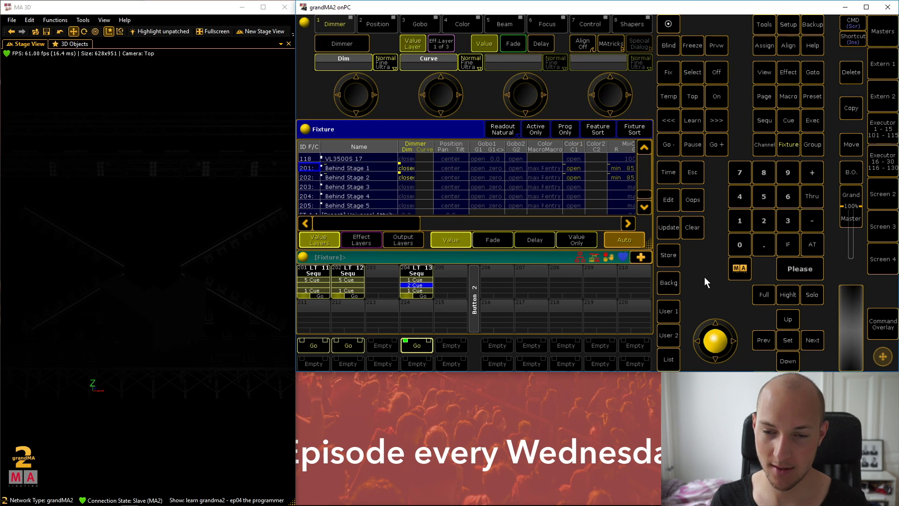
click(724, 75)
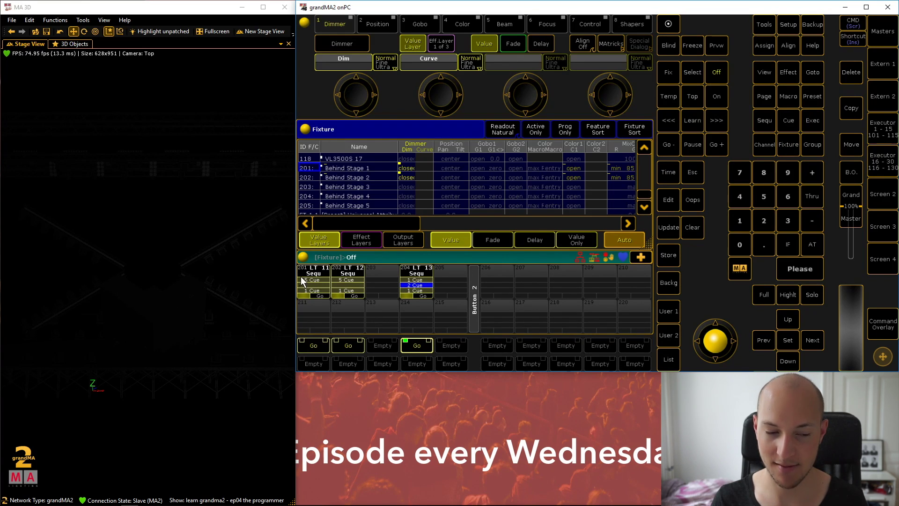
click(415, 284)
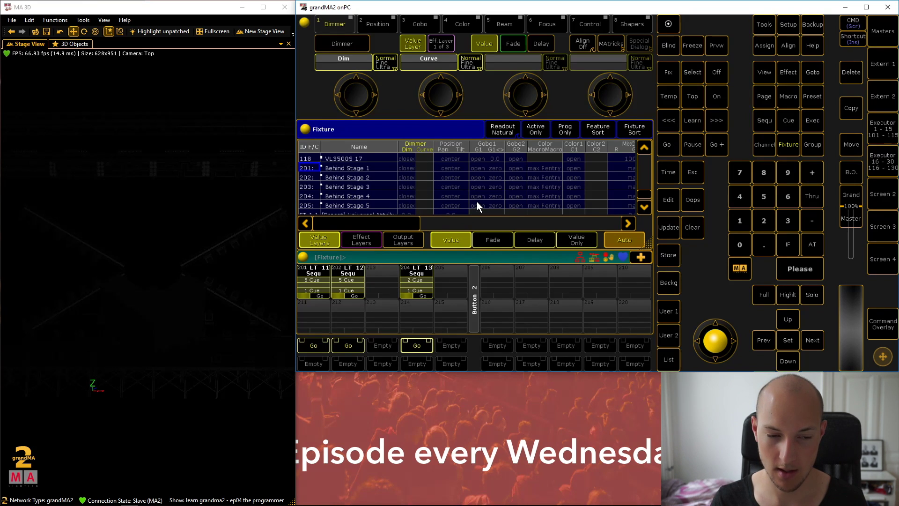
Select fixtures 204 and 205 (Behind Stage 4 and 5) and set their dimmer to 100 in the programmer
drag(371, 193, 369, 204)
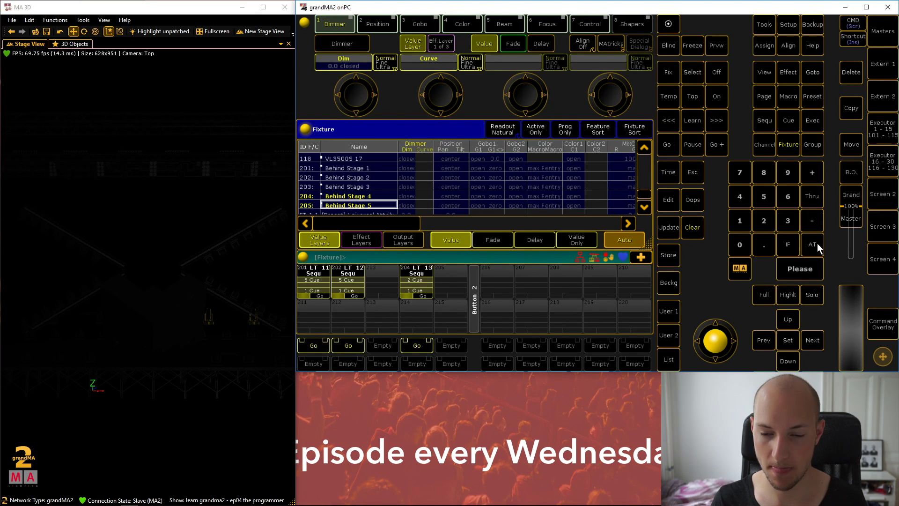
click(696, 228)
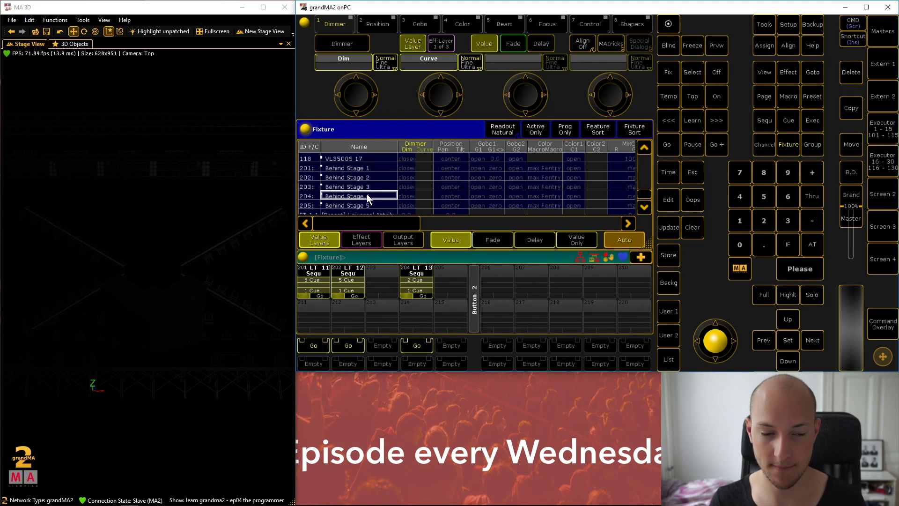
drag(367, 193, 368, 202)
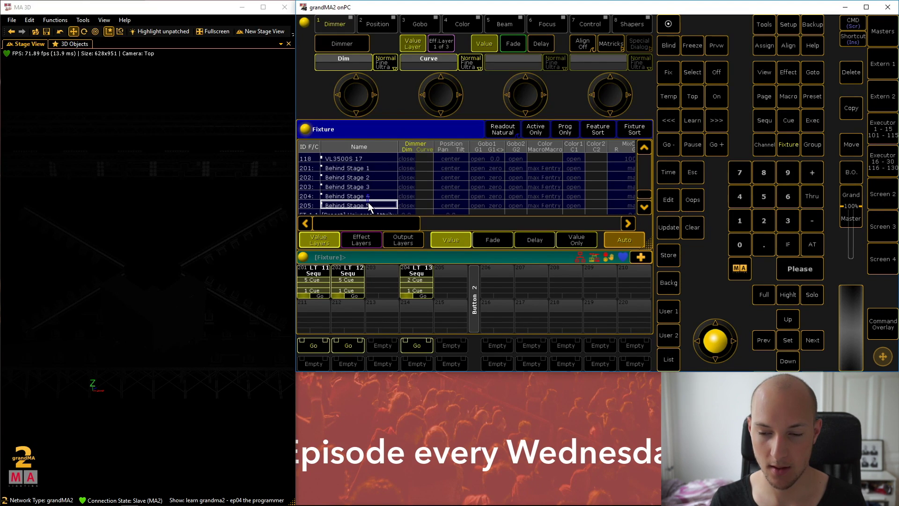
double_click(809, 246)
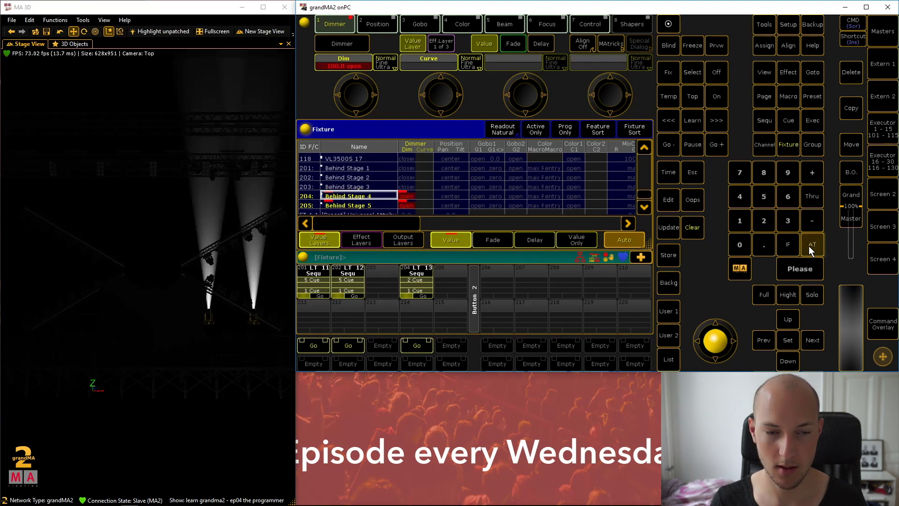
Give fixtures 204 and 205 a pinkish red of R 100, G 0 and B 20.4 with the Color Picker
click(453, 24)
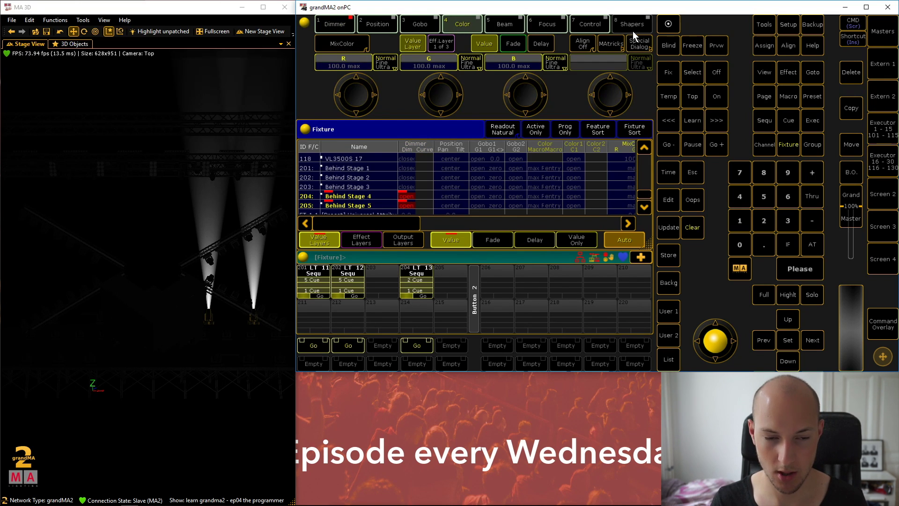
click(641, 44)
drag(494, 151, 531, 143)
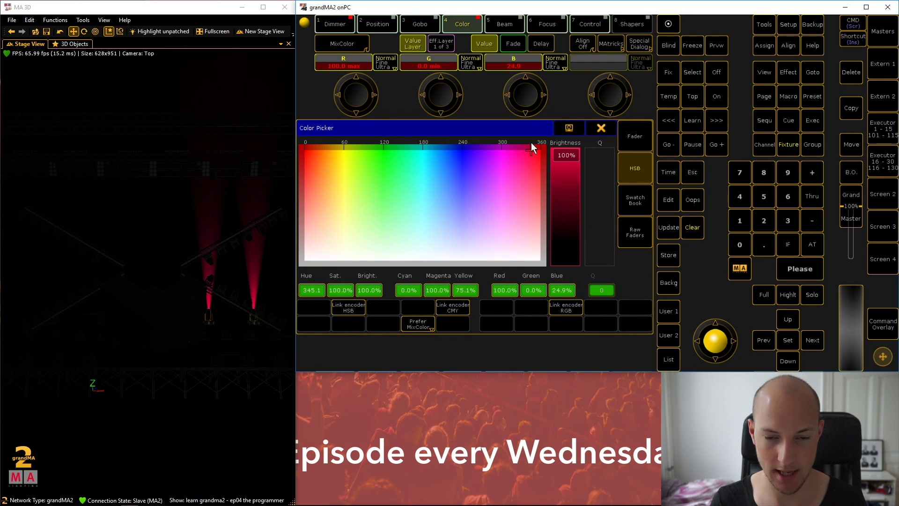
click(609, 130)
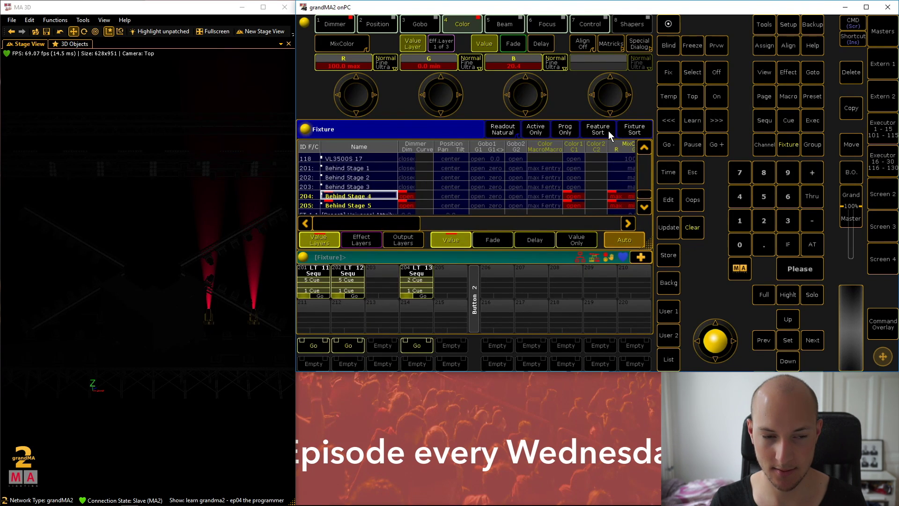
Check the dimmer and colour values of fixtures 204 and 205 and store them as the third cue on executor 204
click(336, 26)
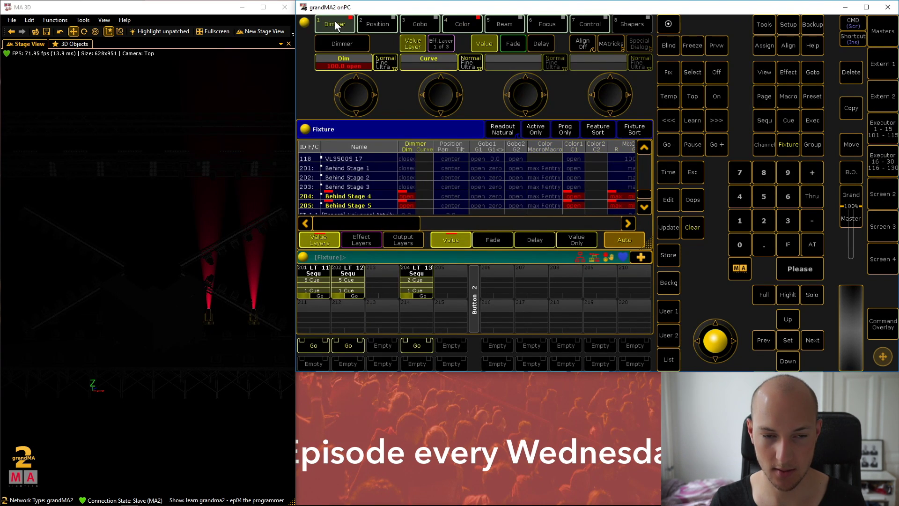
click(463, 25)
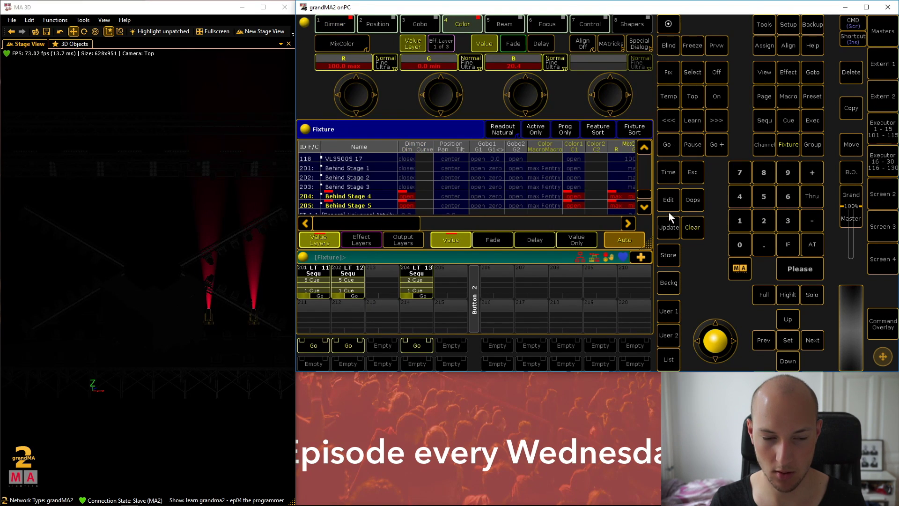
click(669, 255)
click(427, 271)
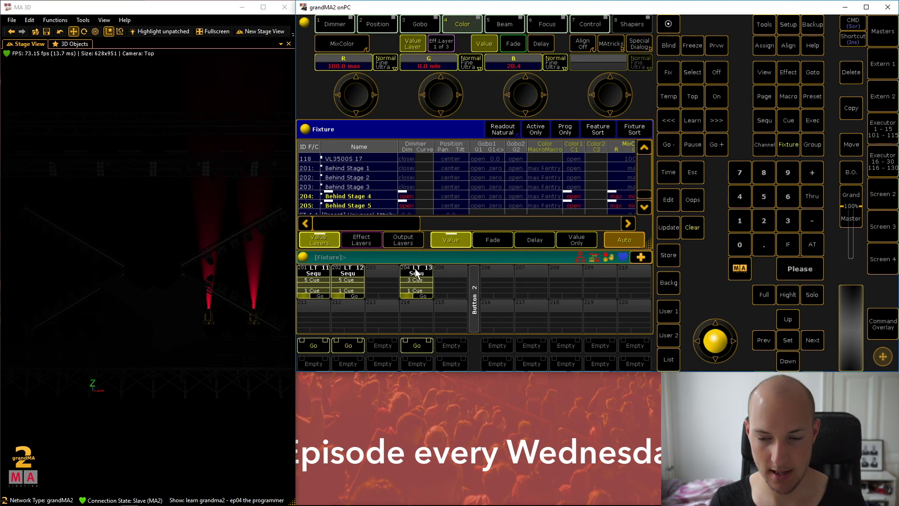
Set the dimmer of fixtures 204 and 205 to 0 and give it a Dim fade of 1 second
click(814, 244)
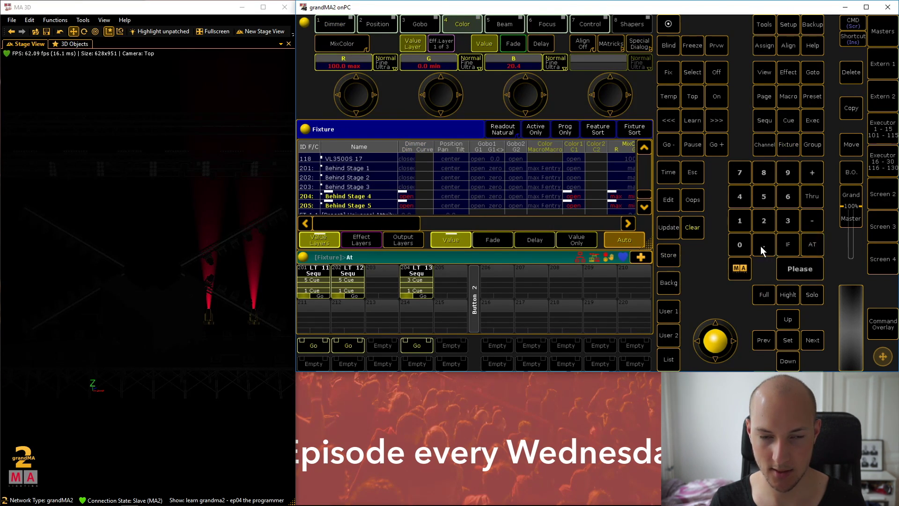
click(804, 267)
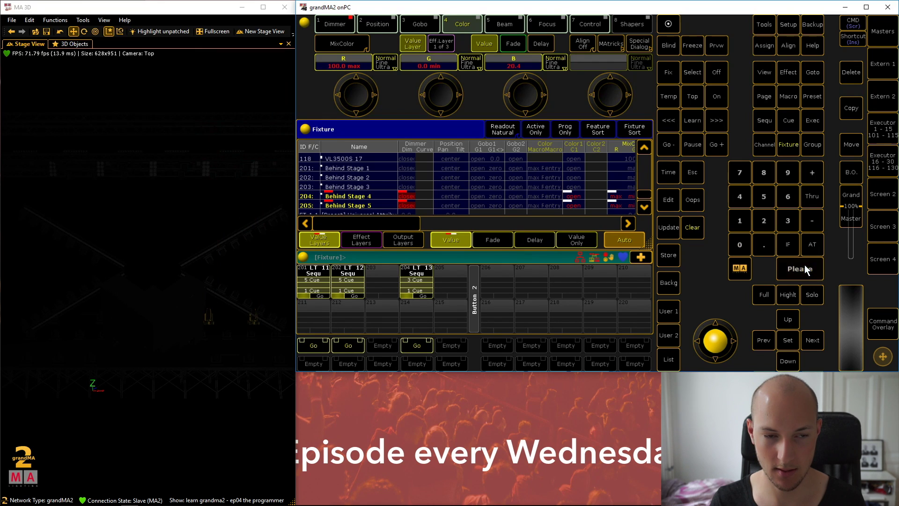
click(344, 21)
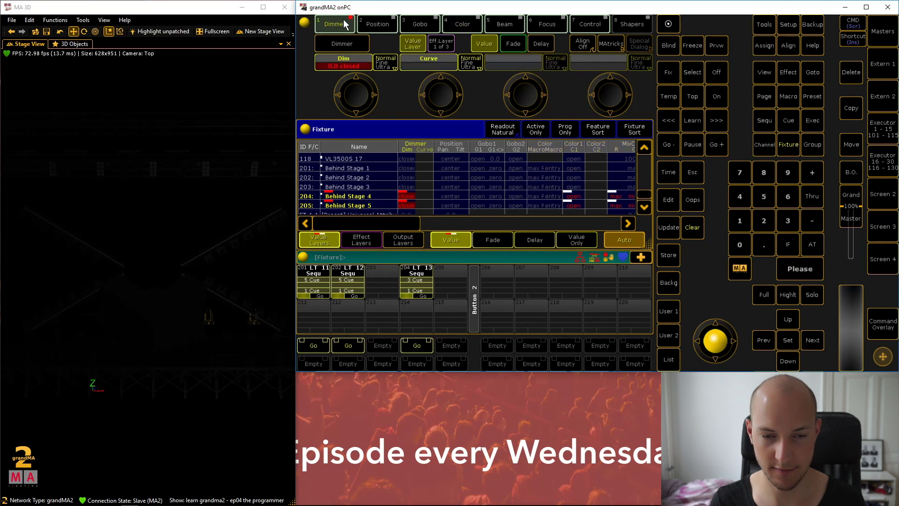
click(508, 42)
click(342, 62)
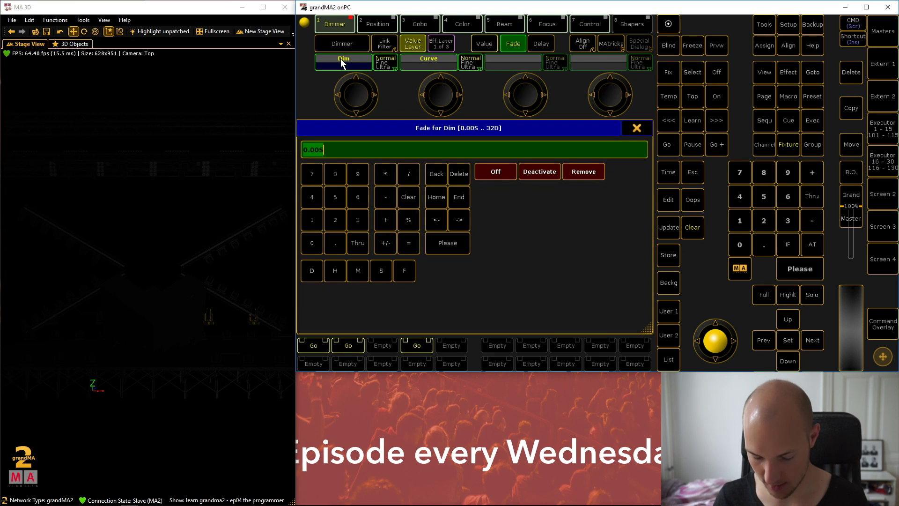
text(1)
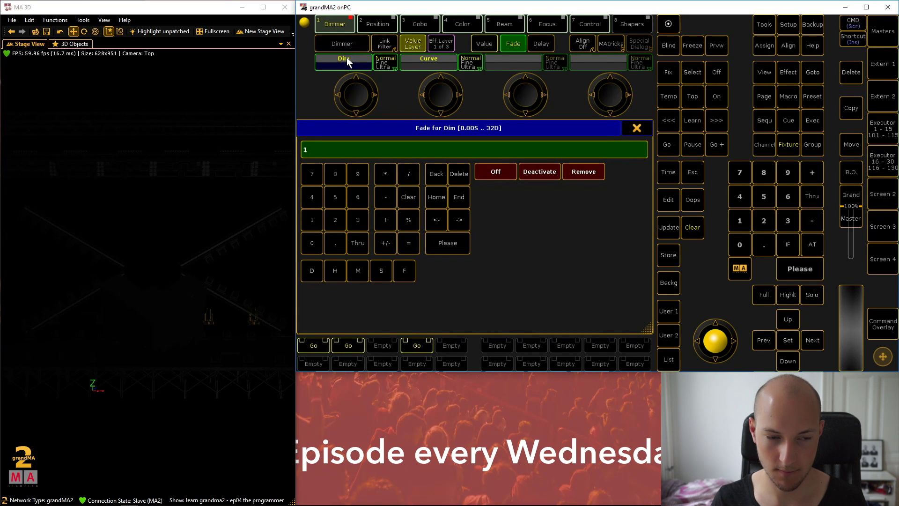
click(460, 241)
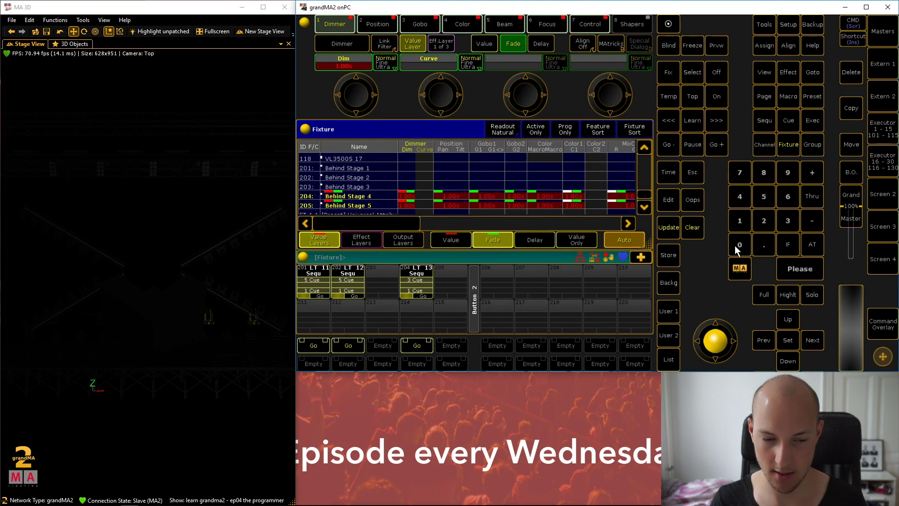
Store the blackout of fixtures 204 and 205 as the fourth cue on executor 204 and clear the programmer
click(671, 252)
click(415, 272)
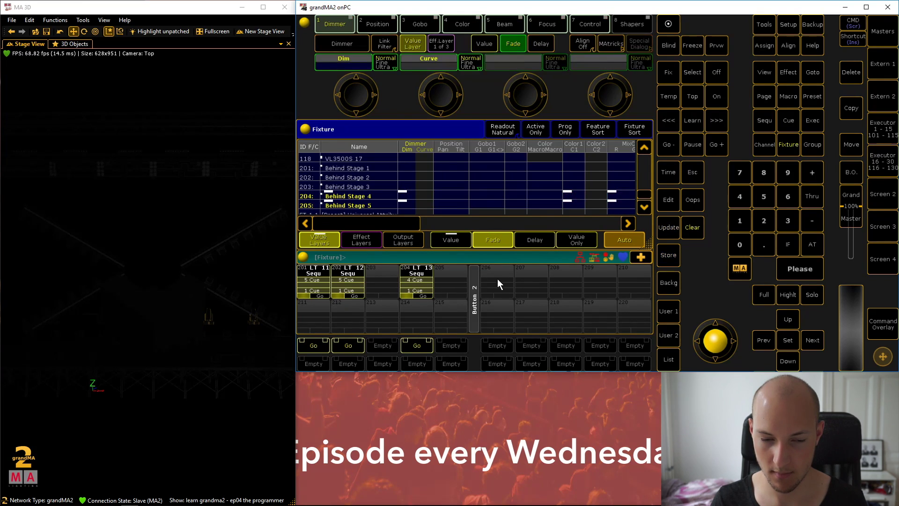
click(698, 231)
click(698, 231)
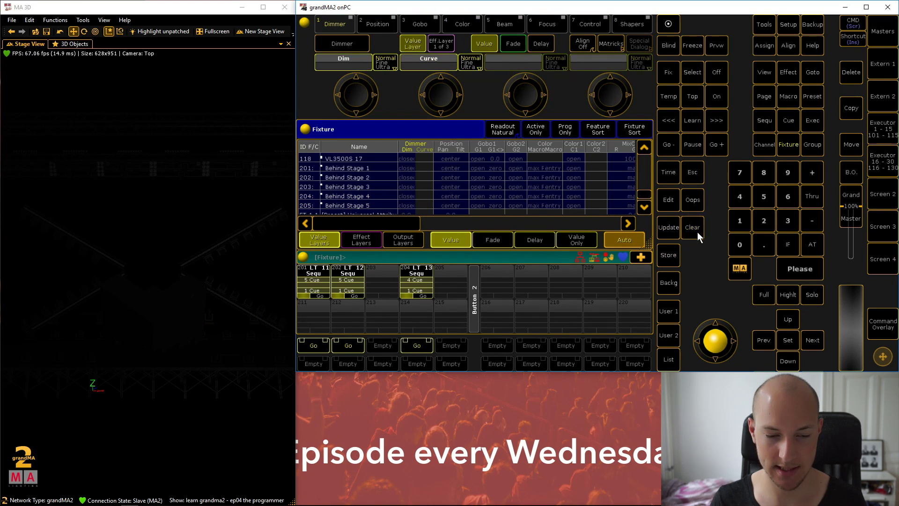
Step repeatedly through the four cues on executor 204 to check the fades, and switch the executor off
click(417, 346)
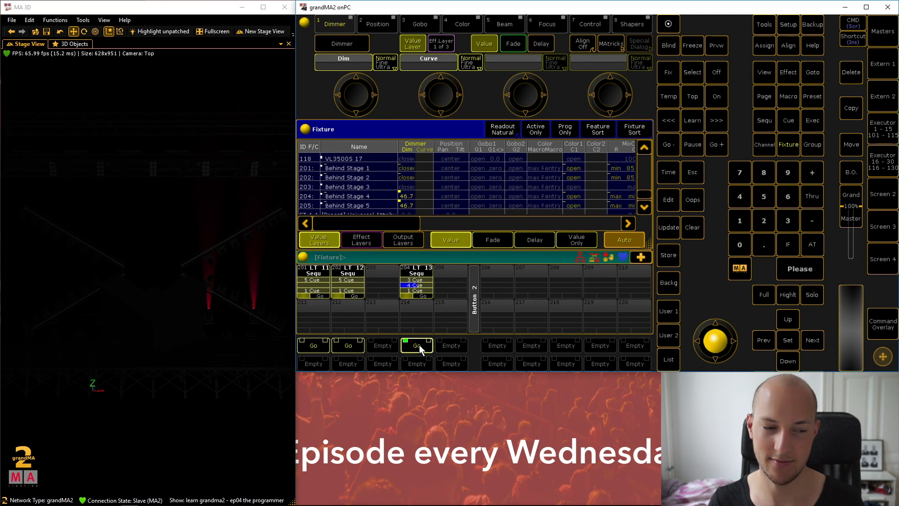
click(417, 345)
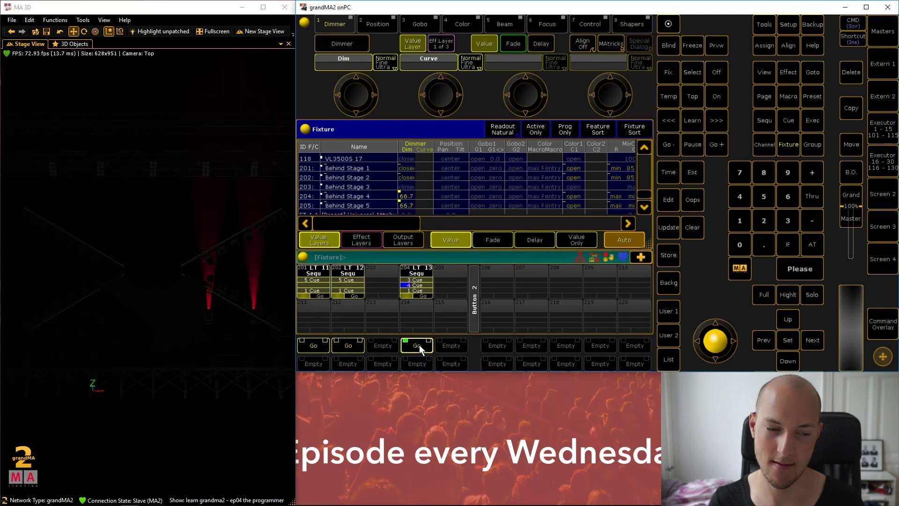
click(417, 346)
click(417, 346)
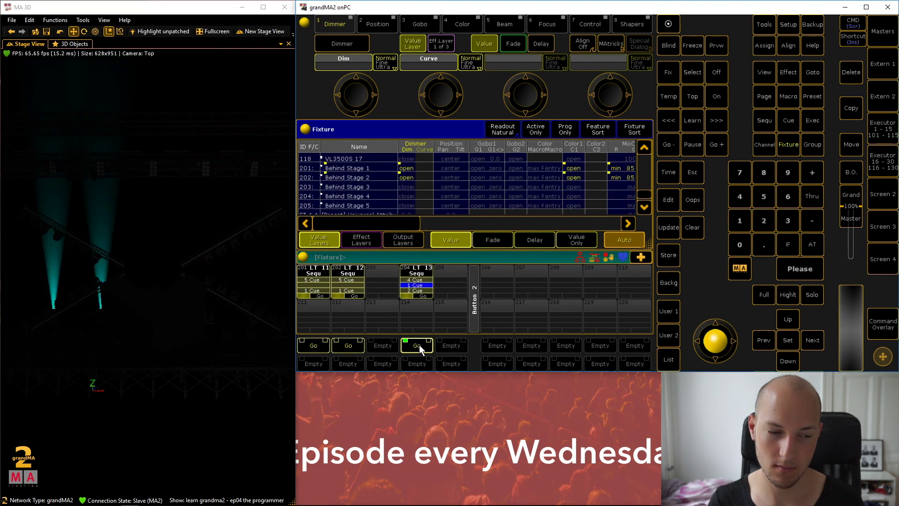
click(417, 346)
click(416, 346)
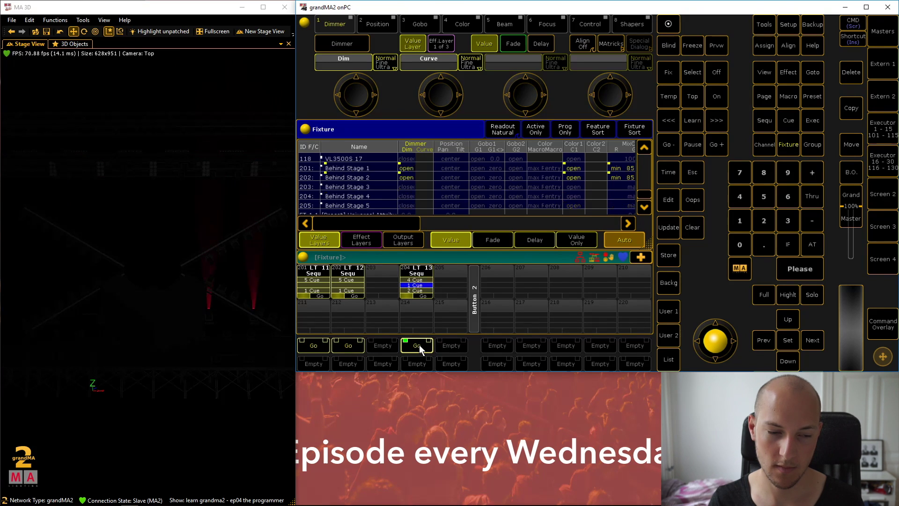
click(420, 345)
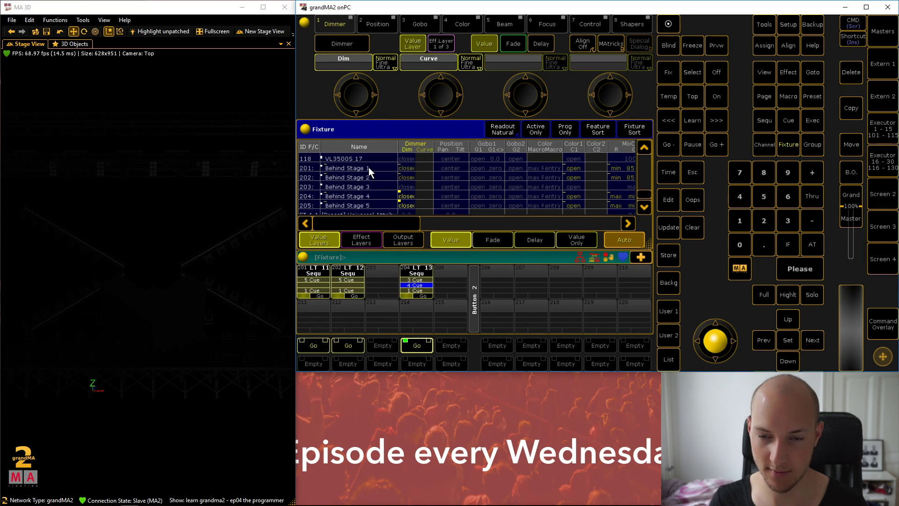
click(716, 72)
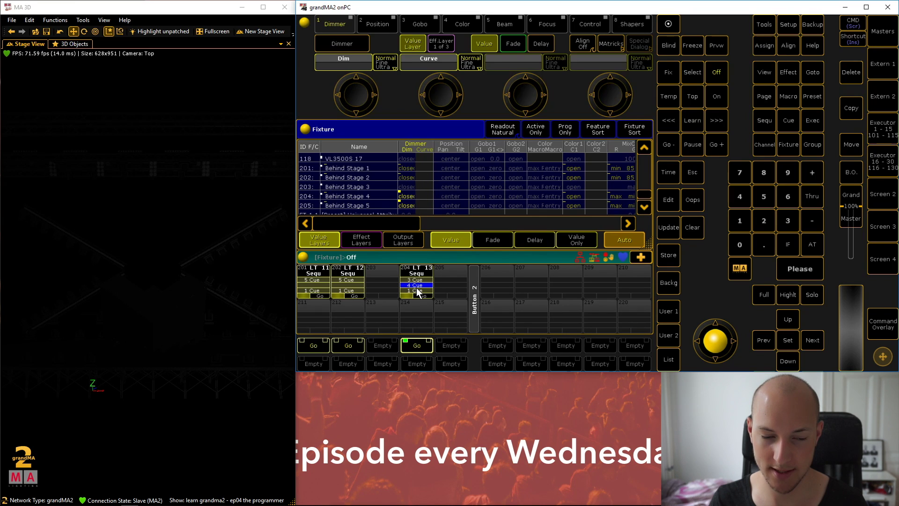
click(421, 279)
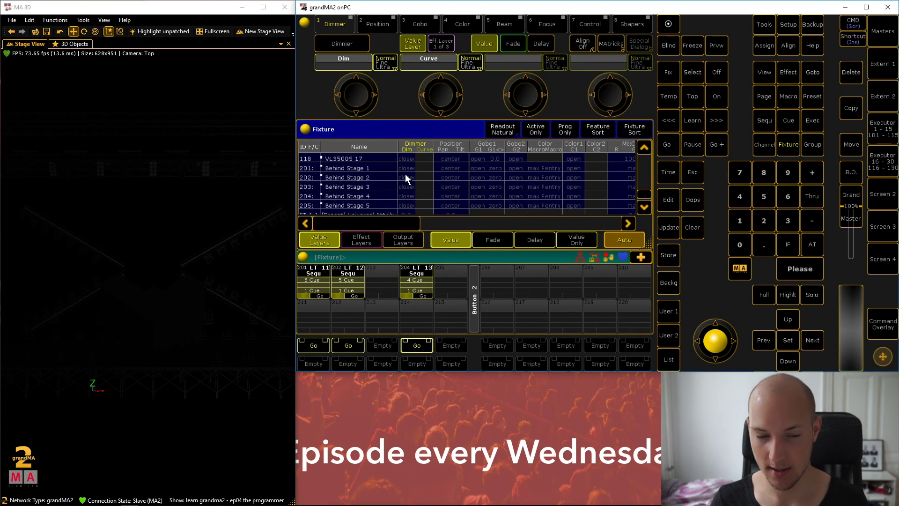
Select fixtures 201 to 205 (Behind Stage 1 to 5) and set their dimmer to 100 in the programmer
drag(358, 168, 366, 203)
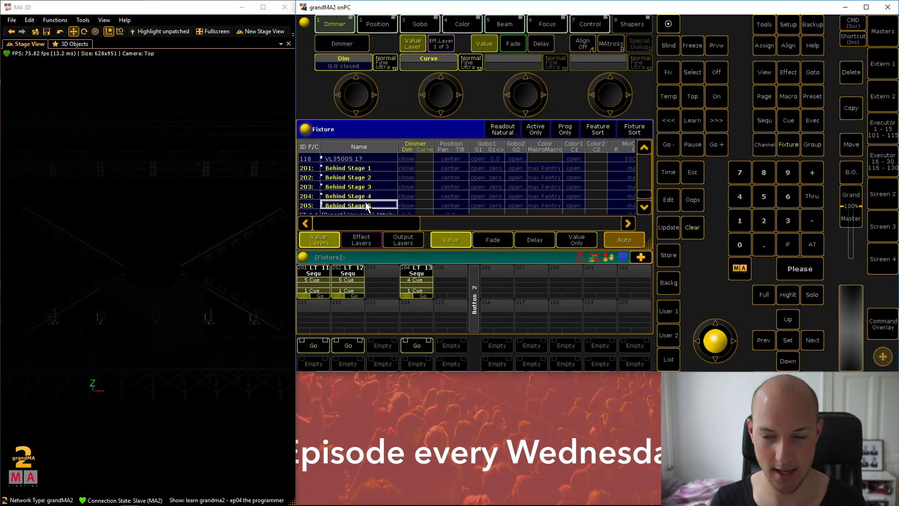
click(813, 245)
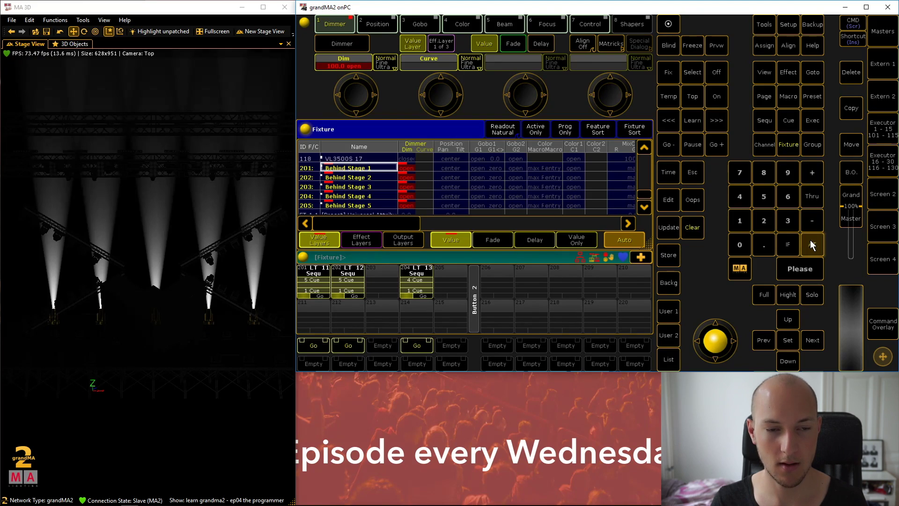
click(380, 26)
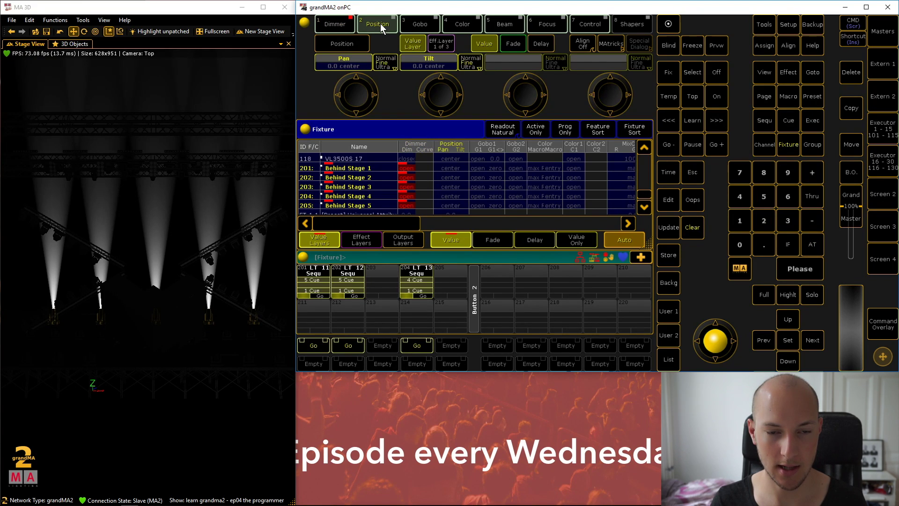
Colour fixtures 201 to 205 pure red with hue 0.0 and 100% saturation in the Color Picker
click(461, 27)
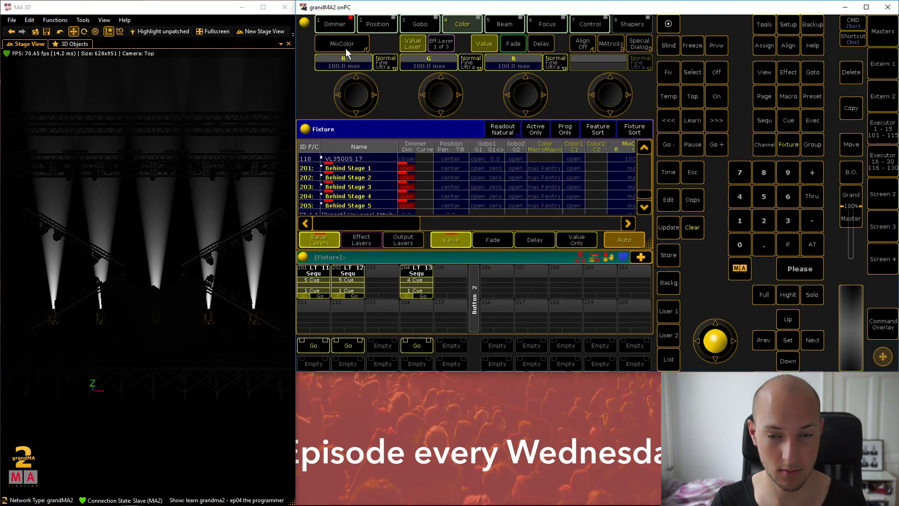
click(639, 44)
drag(451, 182, 297, 100)
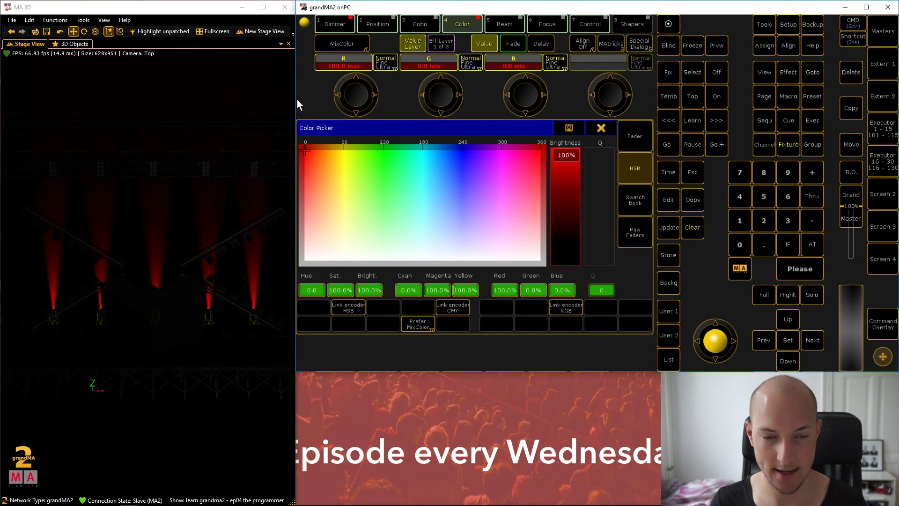
click(600, 128)
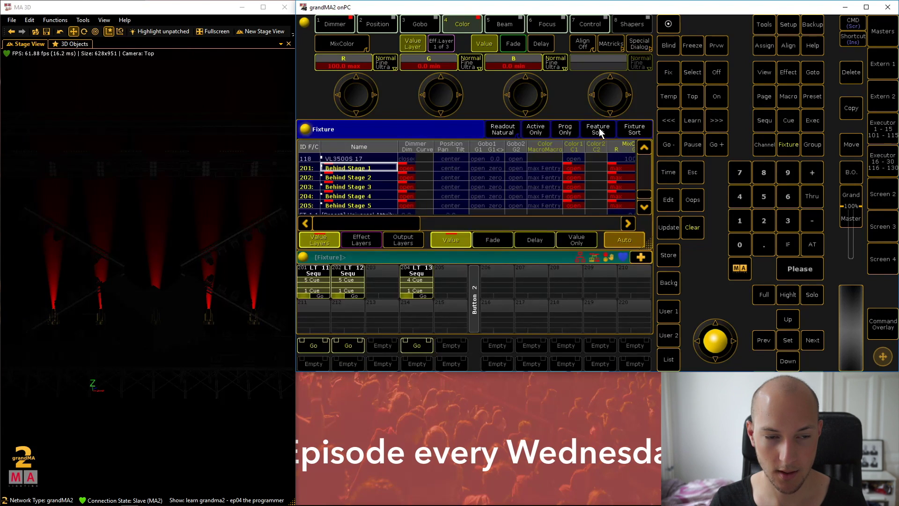
Tilt fixtures 201 to 205 to about 23.3 and store the red look as the first cue on empty executor 206
click(384, 24)
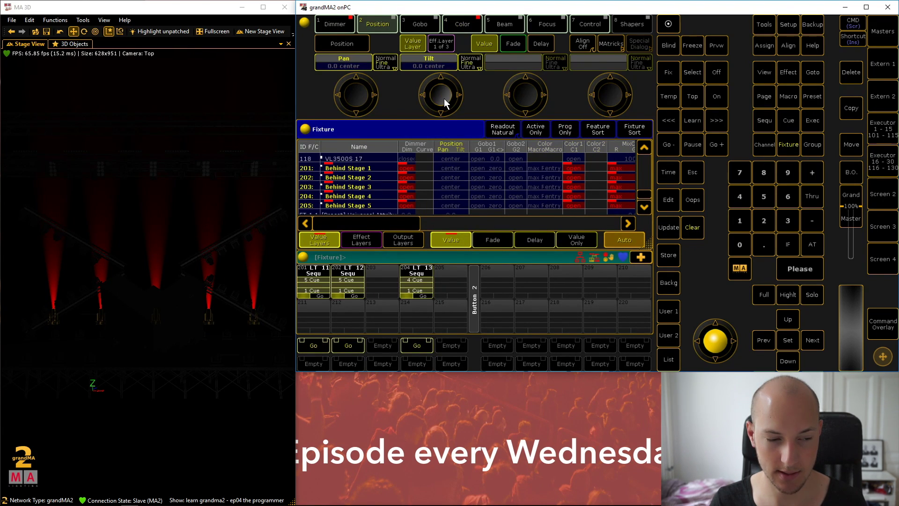
scroll(443, 98, up, 5)
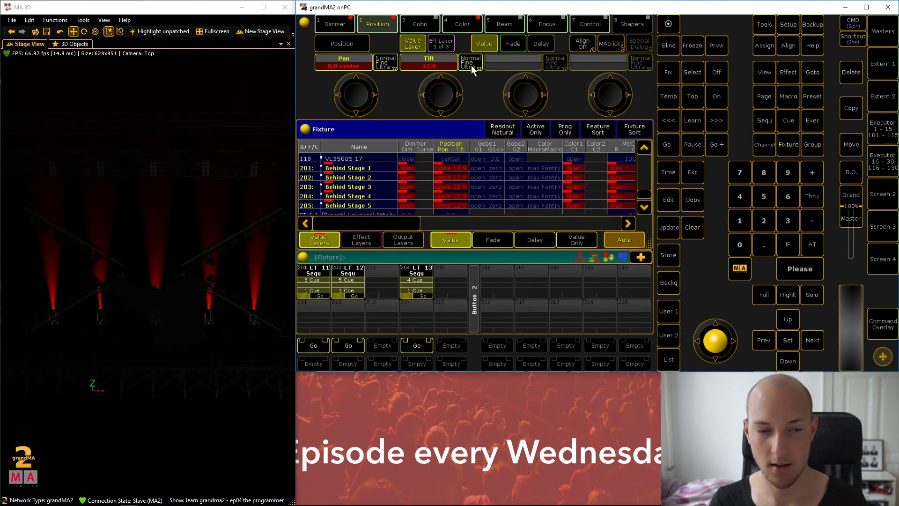
scroll(442, 88, up, 10)
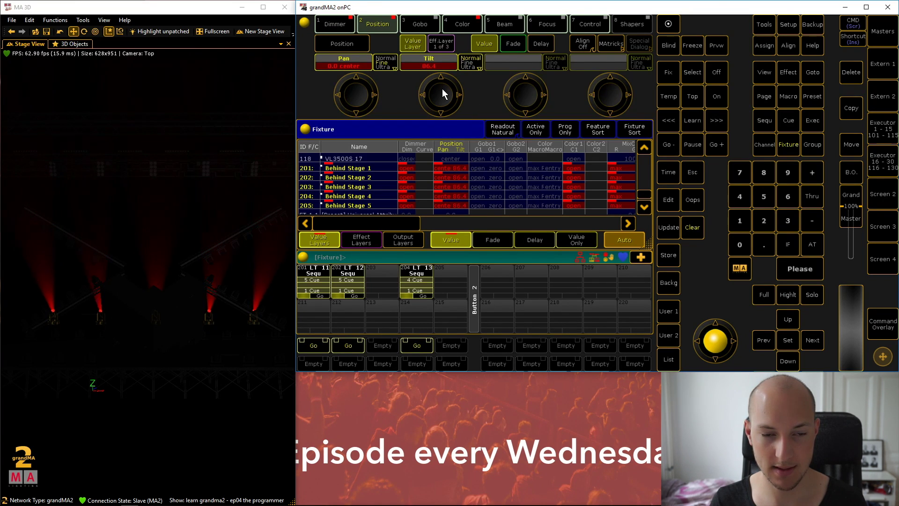
scroll(441, 94, down, 4)
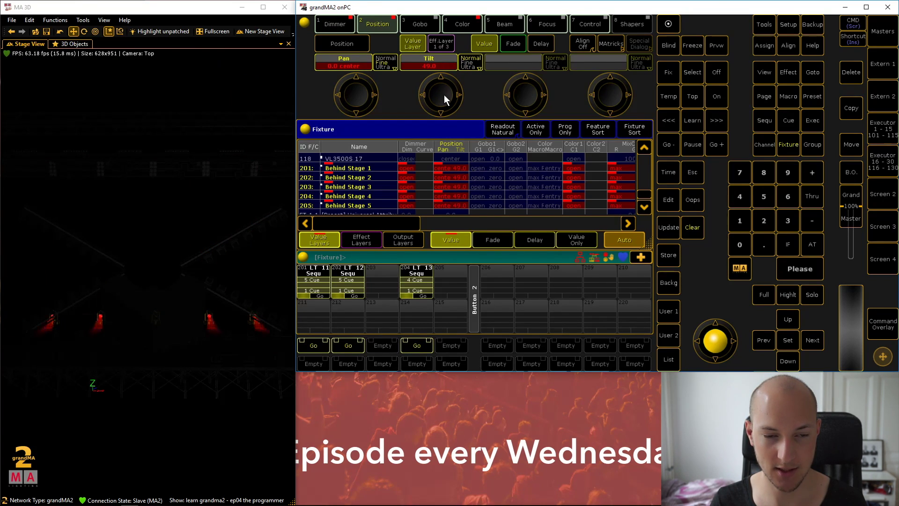
scroll(445, 96, down, 12)
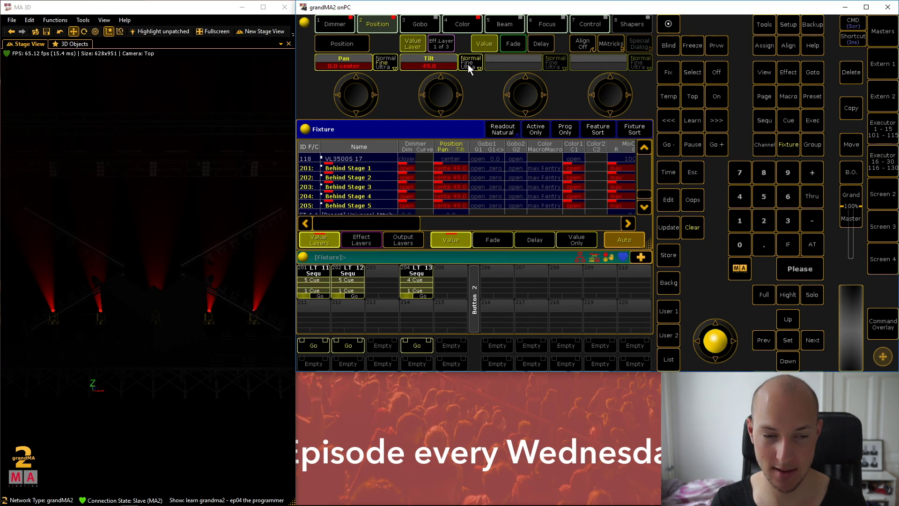
scroll(442, 94, up, 1)
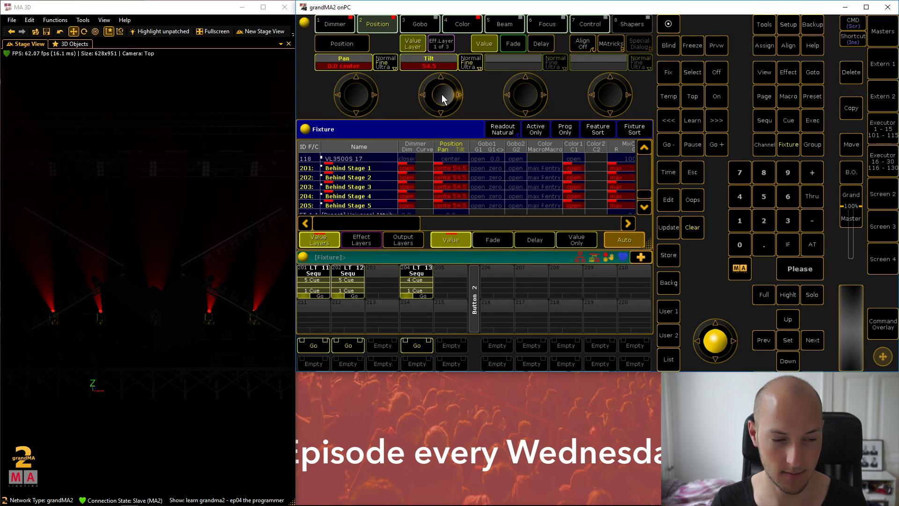
scroll(443, 94, down, 7)
scroll(449, 97, up, 2)
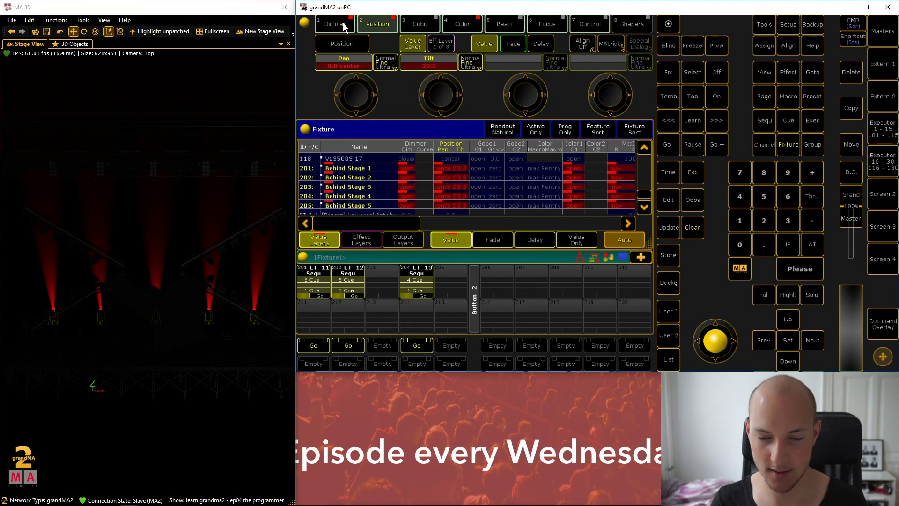
click(668, 257)
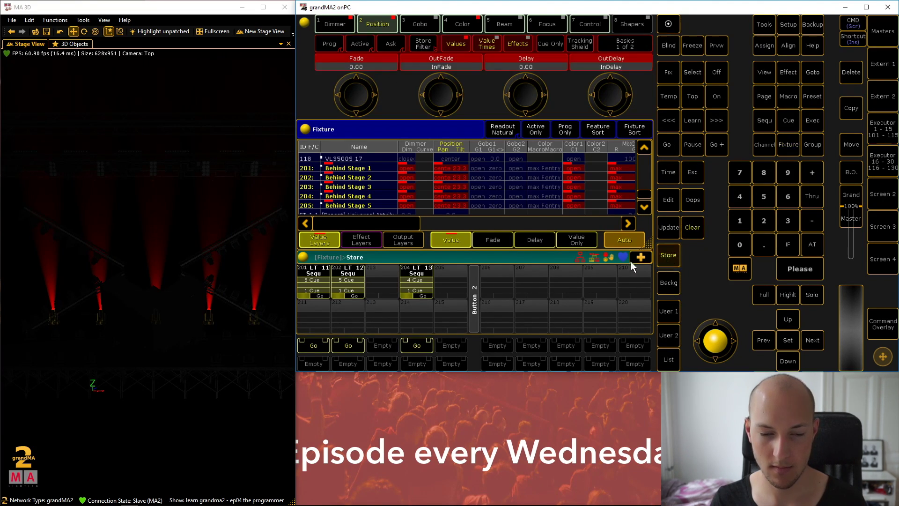
click(496, 269)
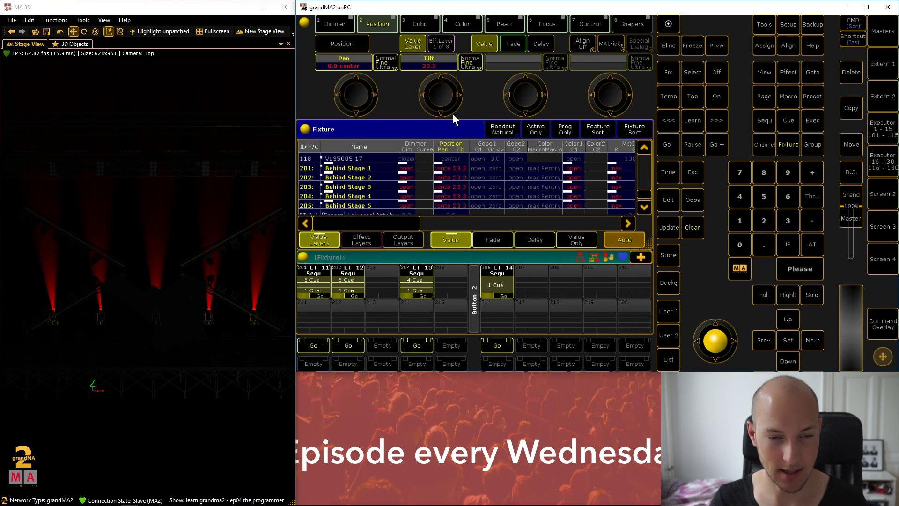
Tilt fixtures 201 to 205 to about 107 and colour them orange with hue 25.1 and 100% saturation in the Color Picker
scroll(436, 93, up, 10)
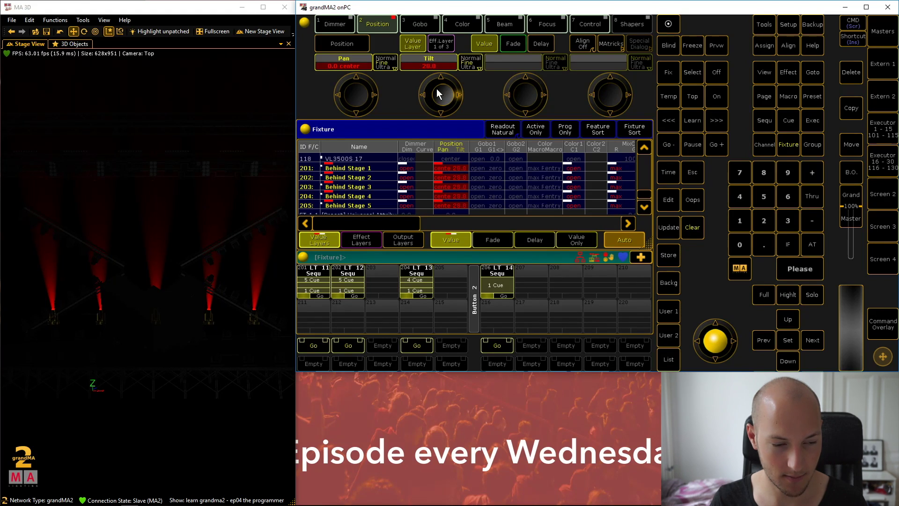
scroll(437, 94, up, 10)
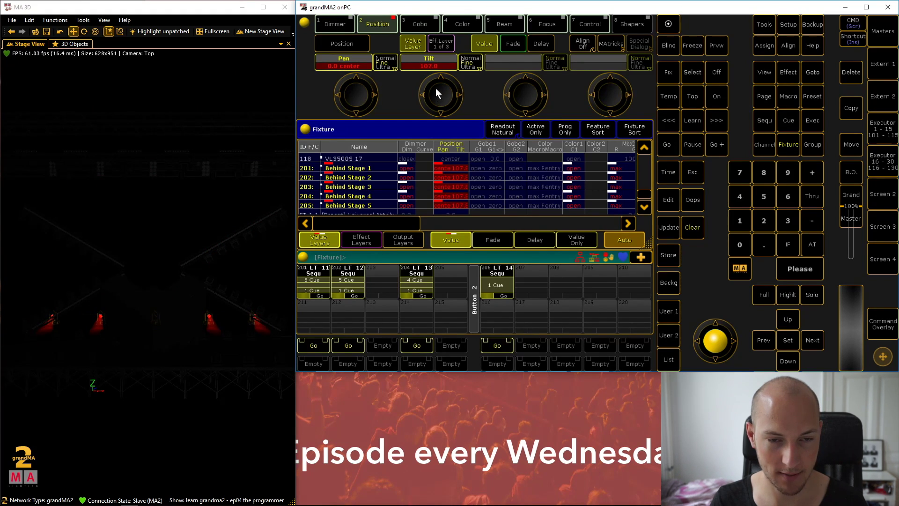
click(462, 26)
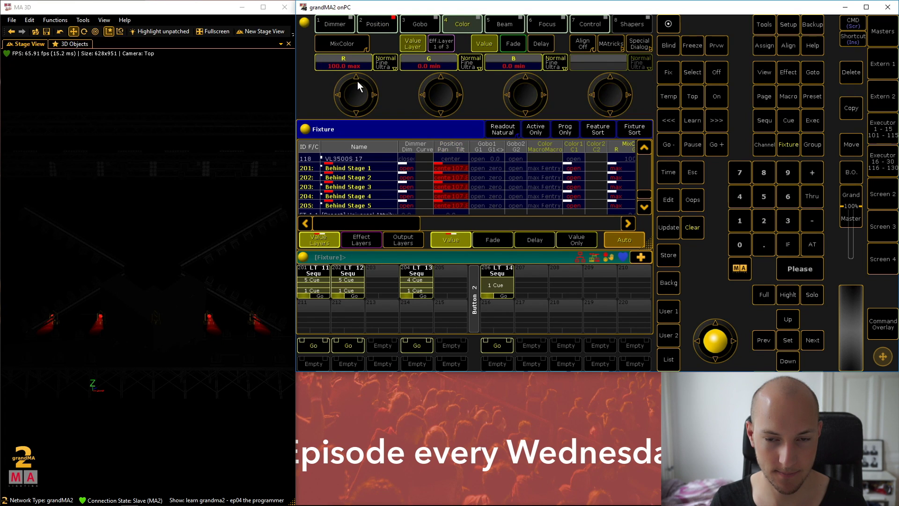
click(647, 42)
drag(505, 154, 322, 84)
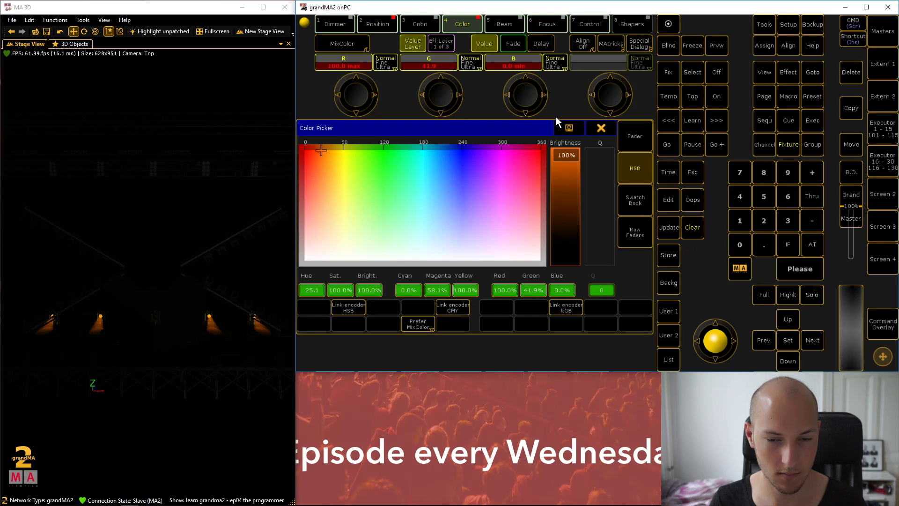
click(600, 129)
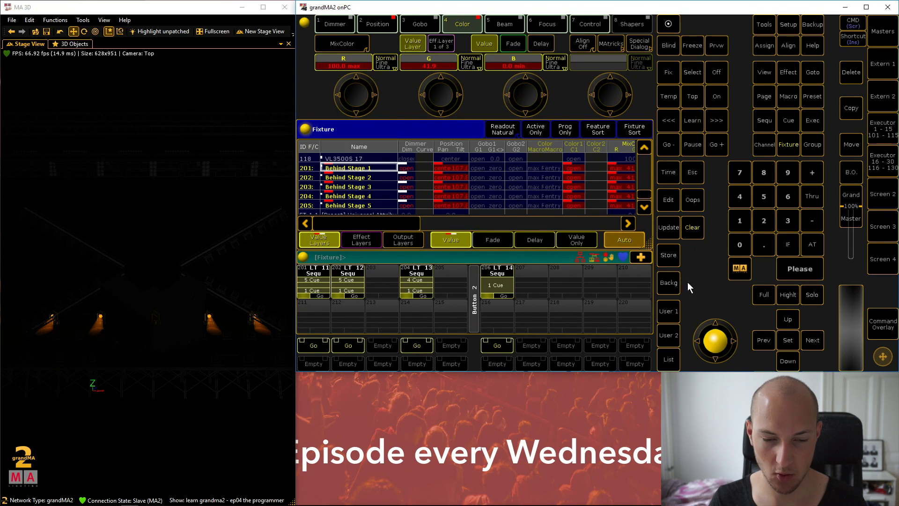
Store the orange look of fixtures 201 to 205 as the second cue on executor 206
click(670, 254)
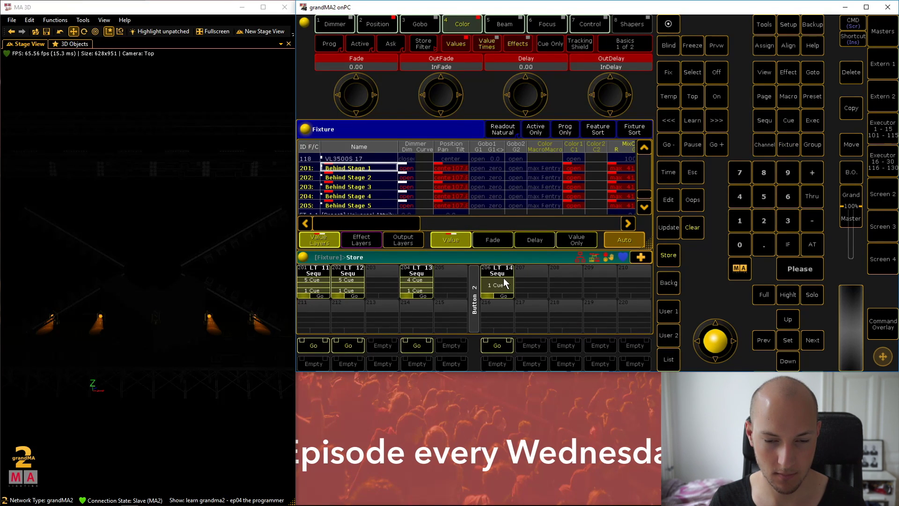
click(504, 277)
click(576, 242)
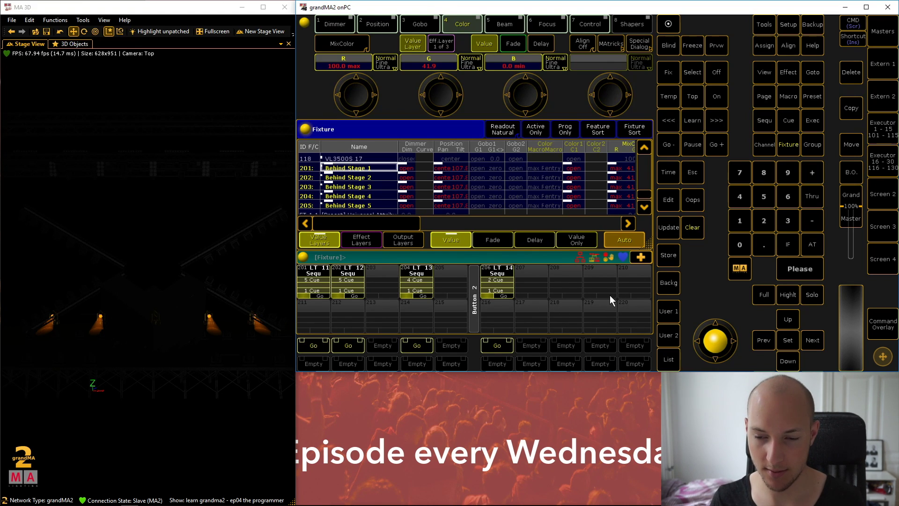
Set the dimmer of fixtures 201 to 205 to 0 in the programmer
click(815, 245)
click(740, 245)
click(799, 270)
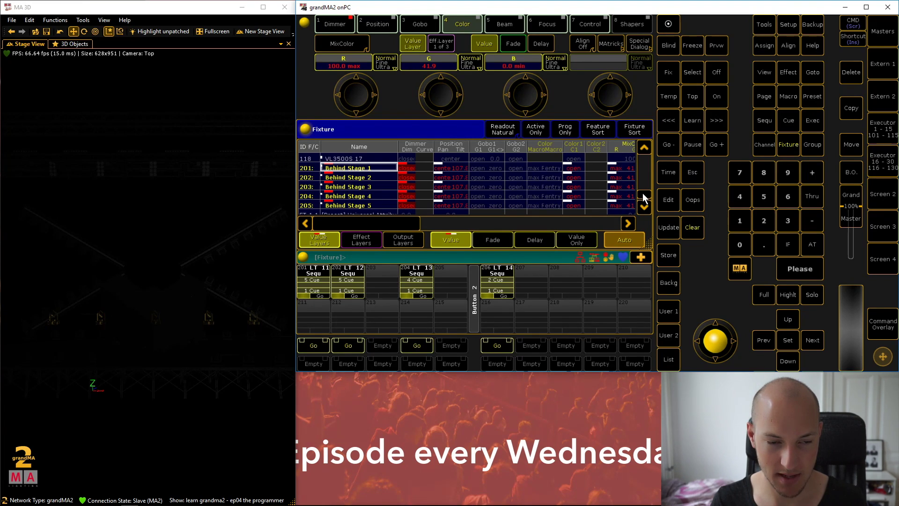
Select the SunAct10 fixtures in the fixture sheet and set their dimmer to 100
drag(643, 193, 651, 178)
drag(353, 177, 370, 185)
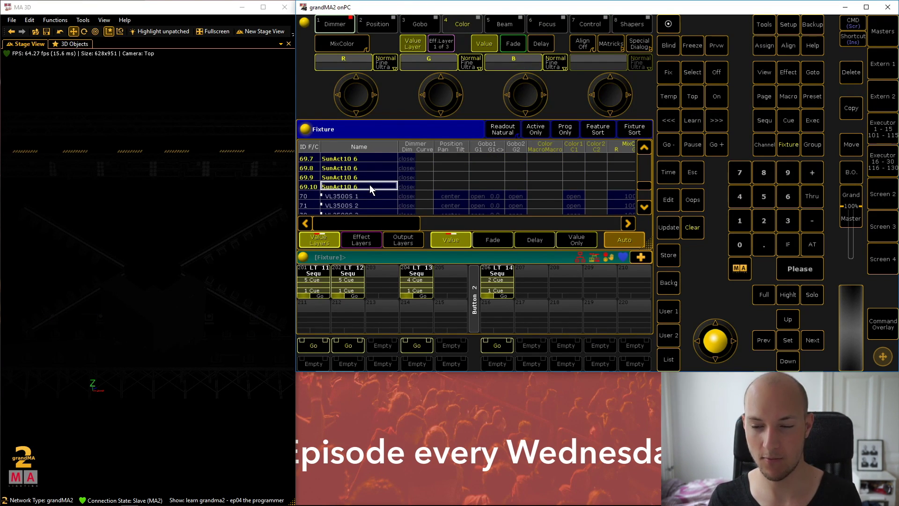
click(336, 24)
click(813, 244)
click(812, 244)
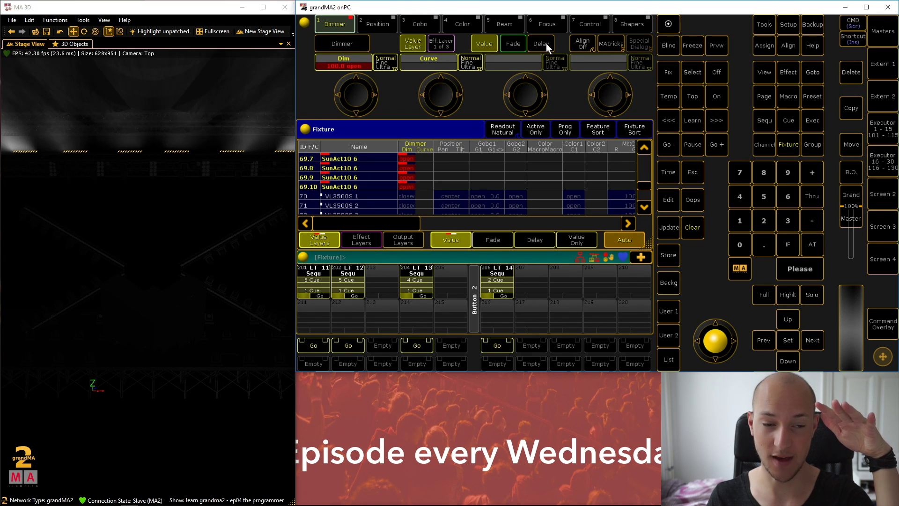
Give the SunAct10 dimmers an individual fade time of 1 second and store the look as the third cue on executor 206
click(515, 42)
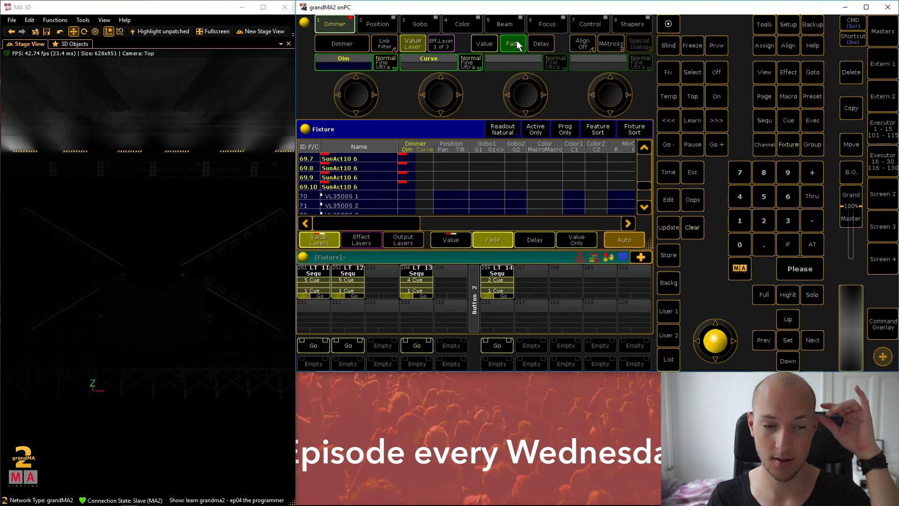
click(351, 59)
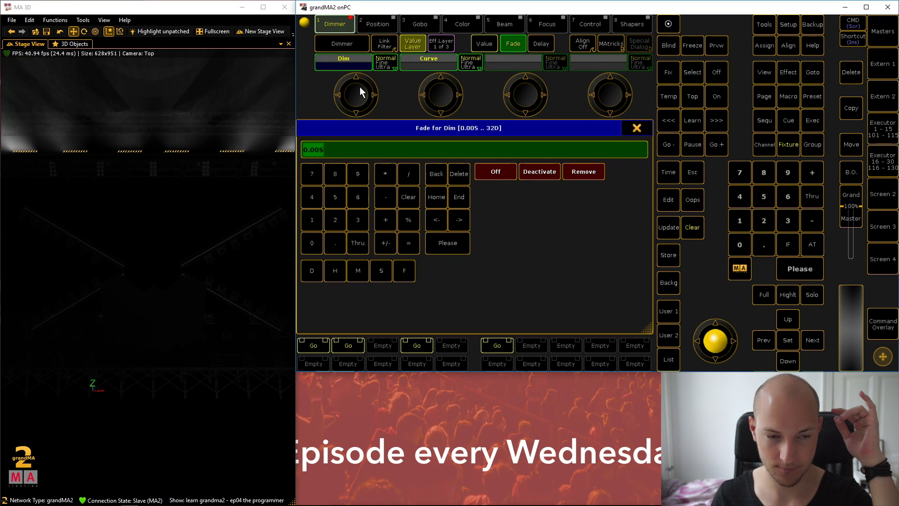
text(1)
key(Return)
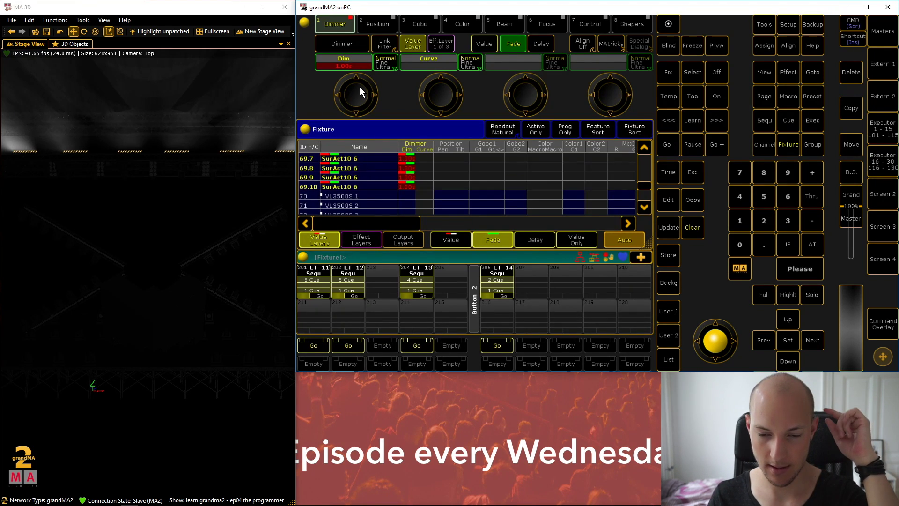
click(670, 256)
click(497, 281)
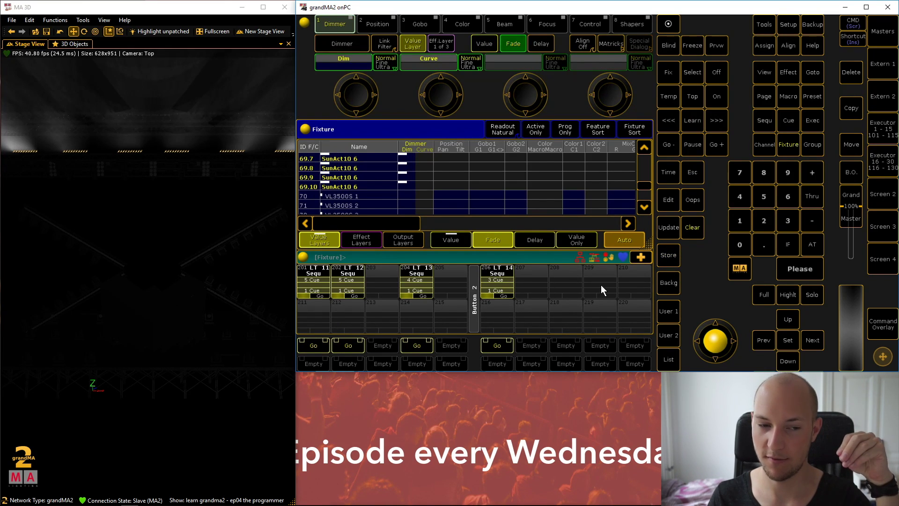
Set the SunAct10 dimmers to 0 with an individual fade time of 1 second
click(813, 244)
click(740, 244)
click(808, 272)
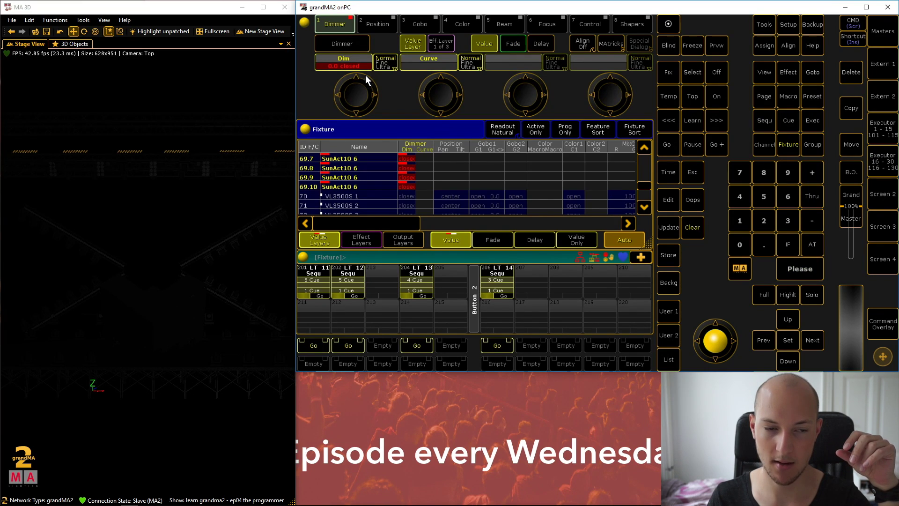
click(342, 59)
click(313, 221)
click(450, 243)
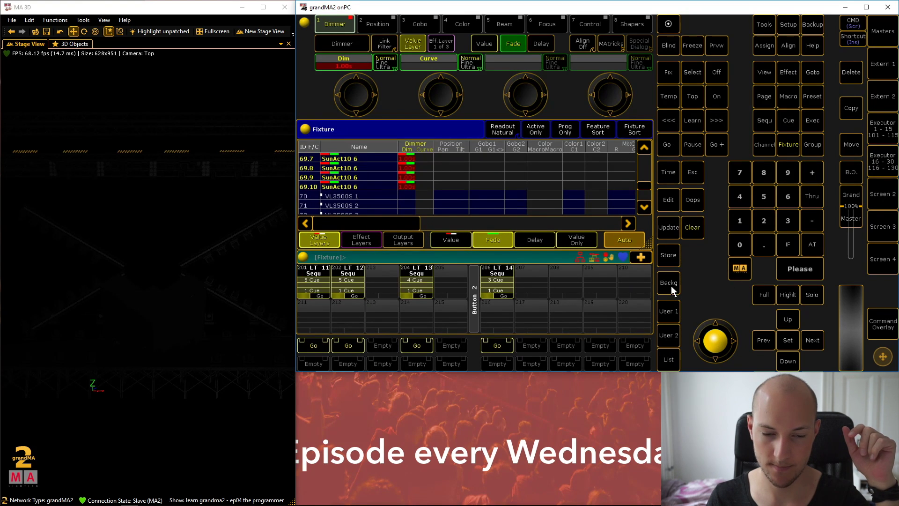
Store the SunAct10 blackout as the fourth cue on executor 206 and clear the programmer
click(660, 255)
click(493, 280)
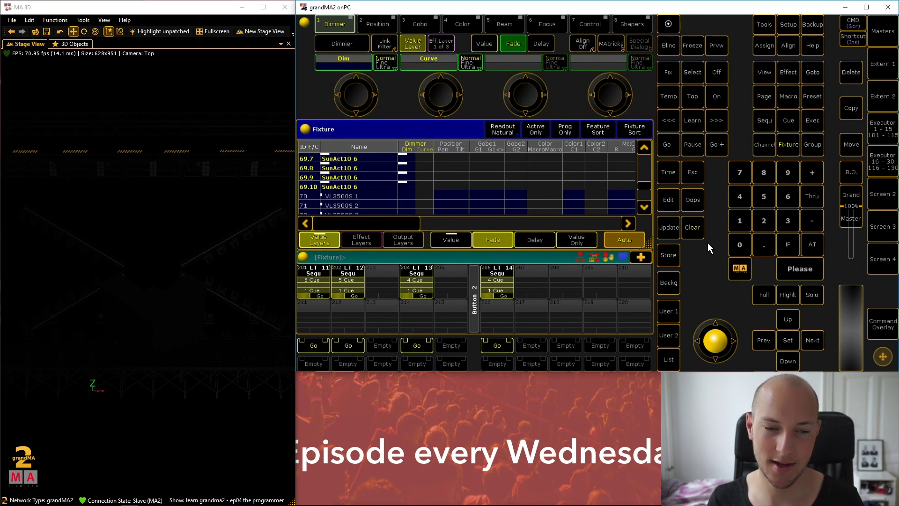
click(698, 229)
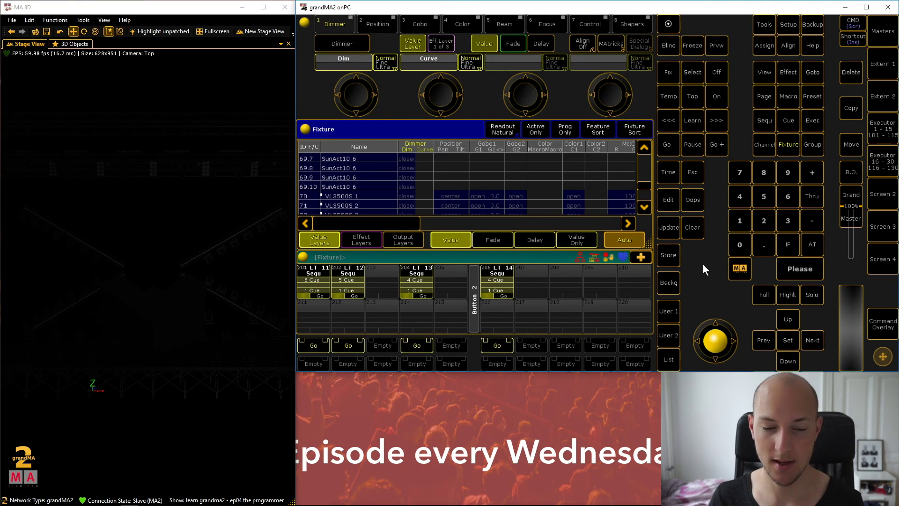
Step through the four cues on executor 206 to check the looks and fades
click(497, 346)
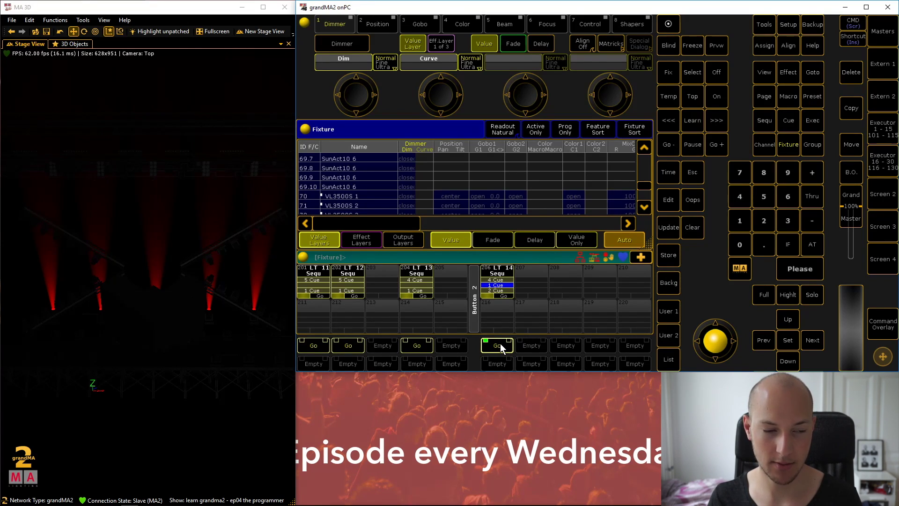
click(497, 345)
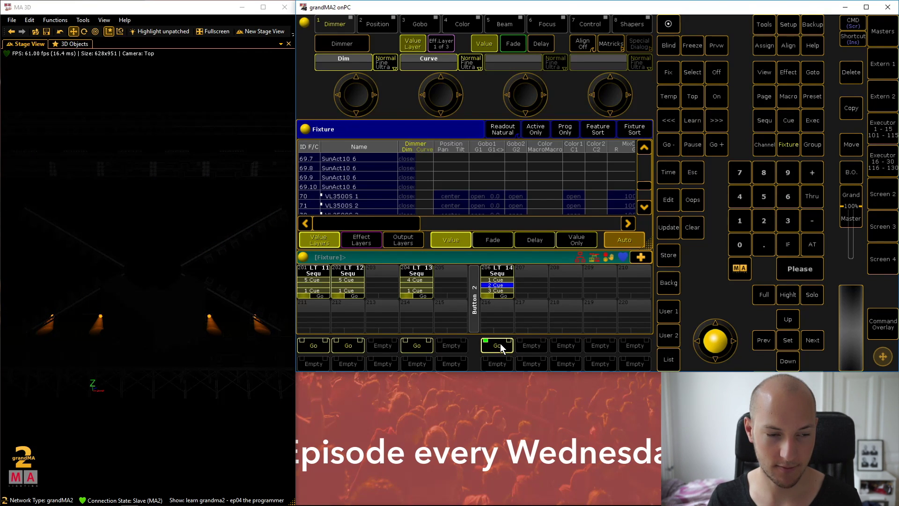
click(499, 346)
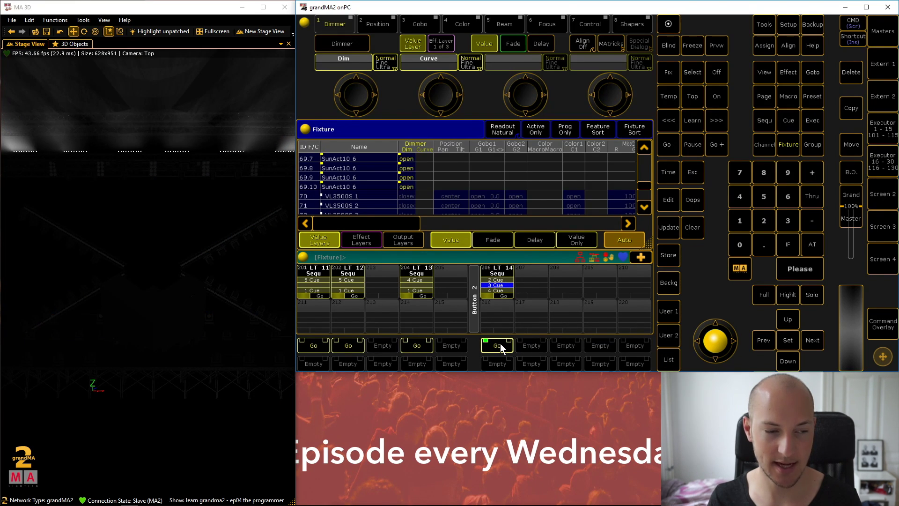
click(500, 346)
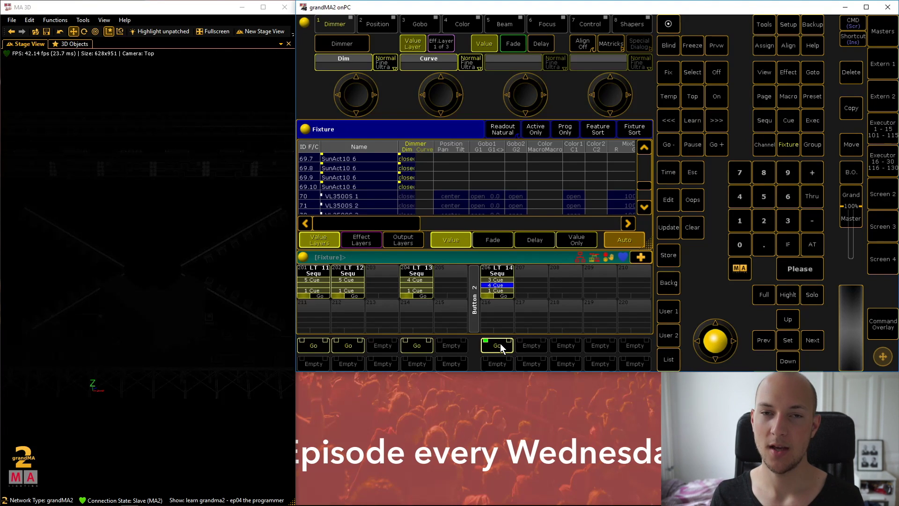